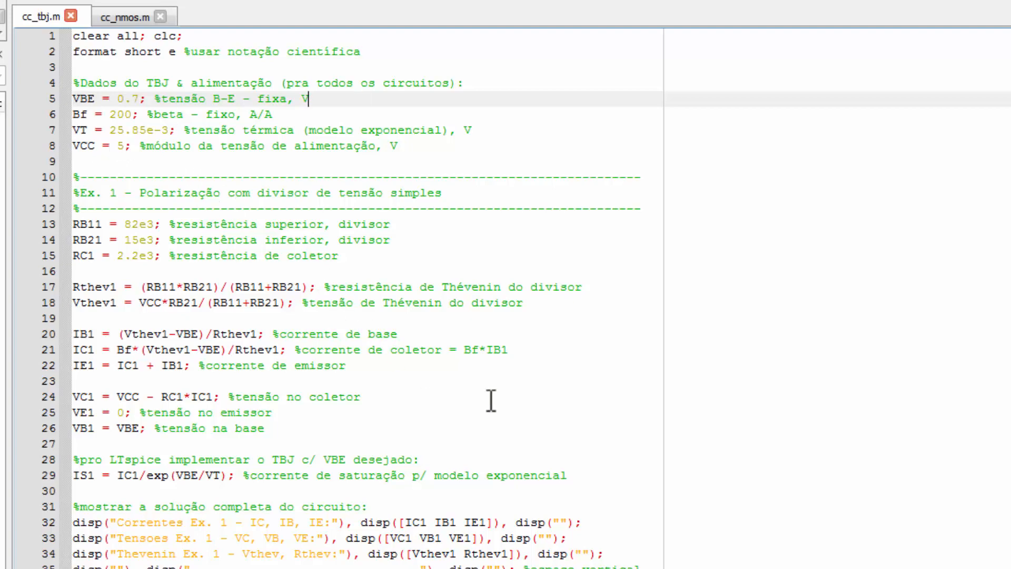
Review the Ex. 1 simple voltage-divider code in cc_tbj.m, including the collector current, the IS1 saturation current and the result display lines.
{"action": "scroll", "coordinate": [491, 400], "scroll_direction": "down", "scroll_amount": 2}
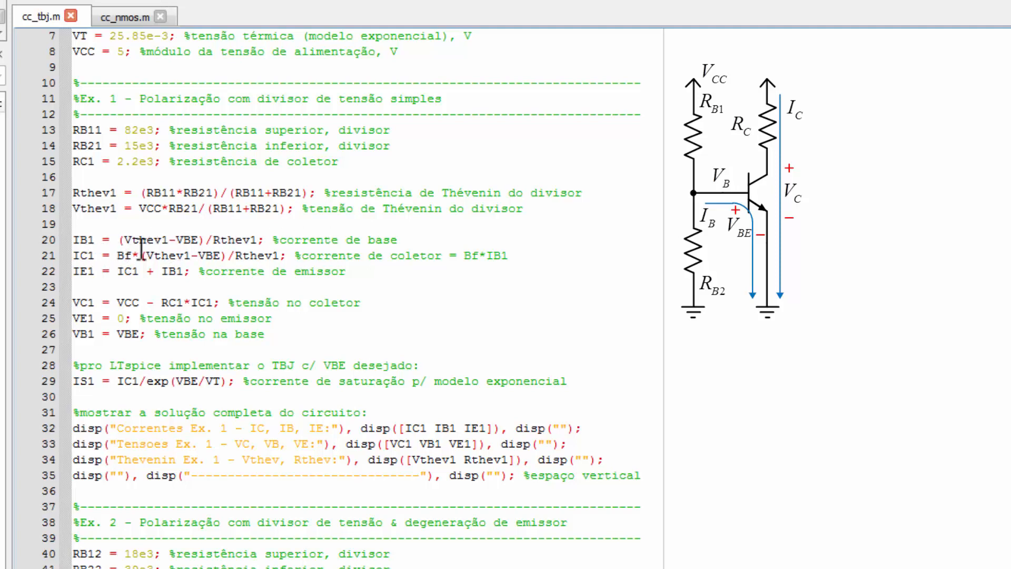
{"action": "double_click", "coordinate": [125, 255]}
{"action": "left_click", "coordinate": [522, 256]}
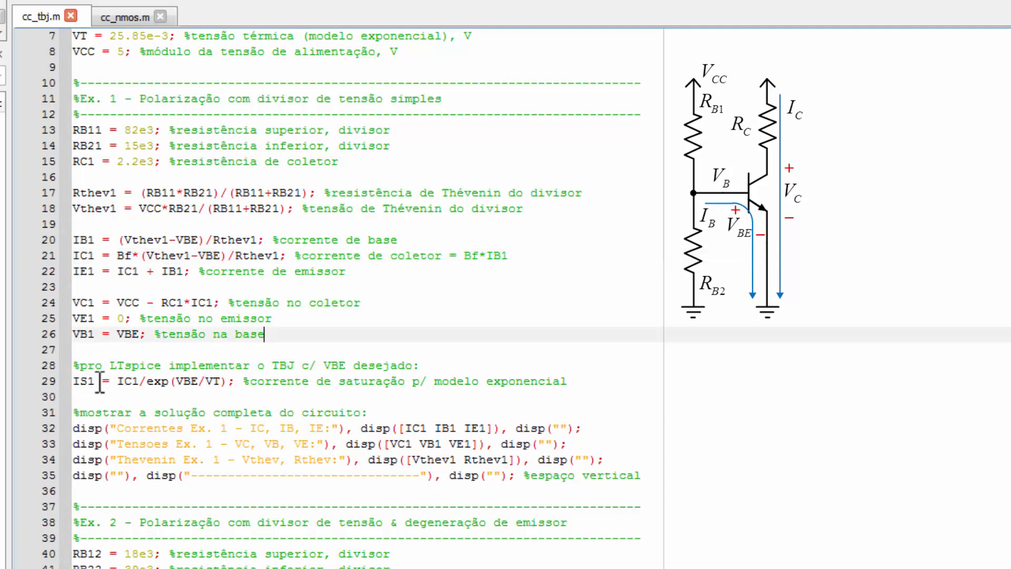
{"action": "left_click_drag", "start_coordinate": [94, 381], "coordinate": [76, 380]}
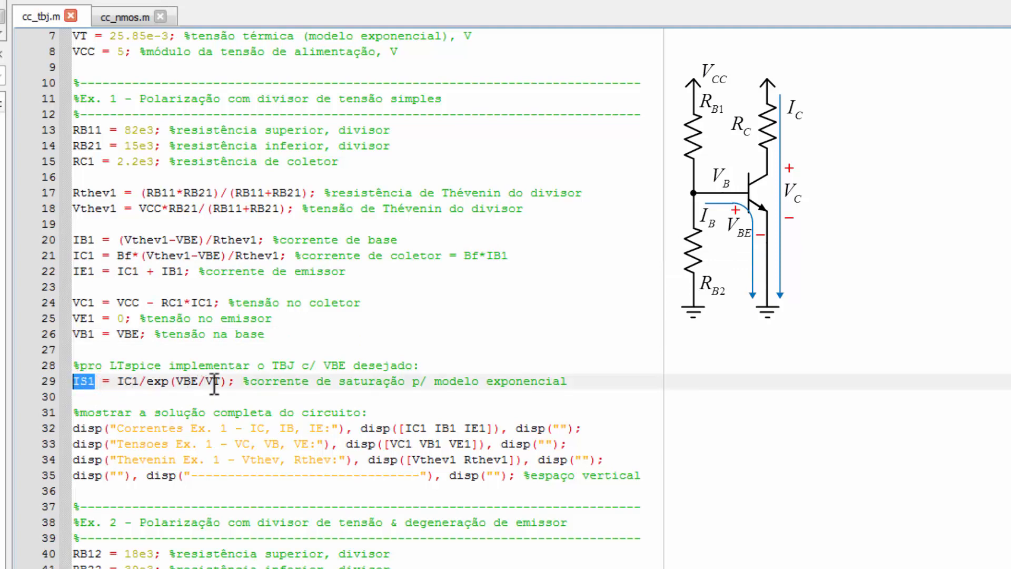
{"action": "left_click", "coordinate": [600, 380]}
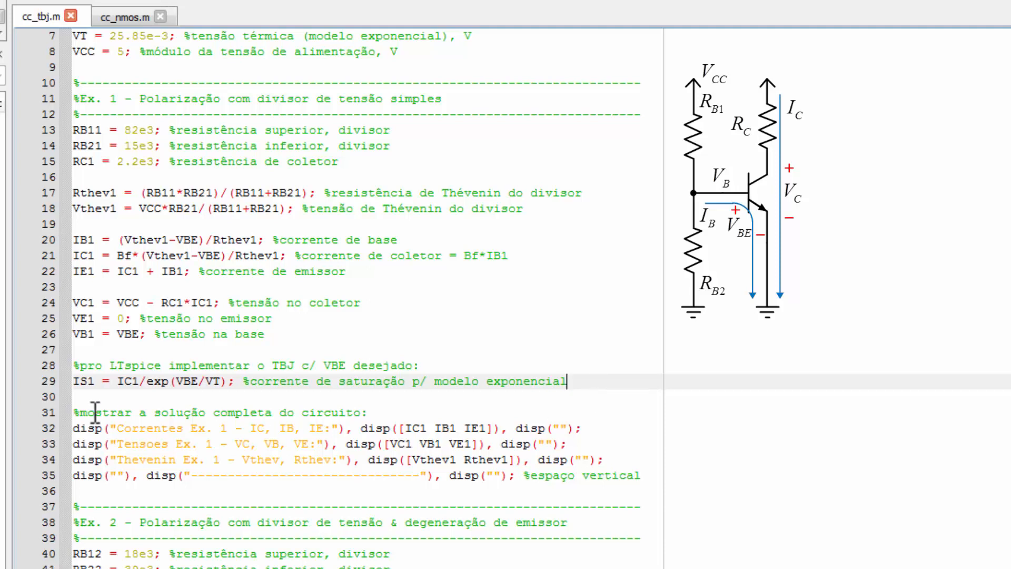
{"action": "left_click_drag", "start_coordinate": [76, 413], "coordinate": [647, 477]}
{"action": "left_click", "coordinate": [647, 476]}
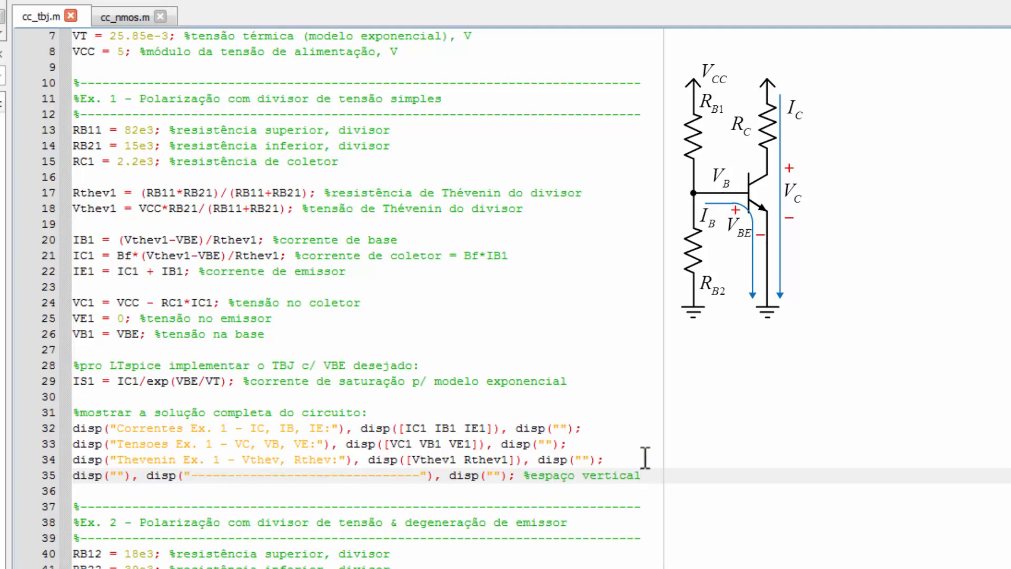
Examine the Ex. 2 equations for the Thévenin equivalent, the base, collector and emitter currents, and the IC2_aprox approximation.
{"action": "scroll", "coordinate": [643, 466], "scroll_direction": "down", "scroll_amount": 1}
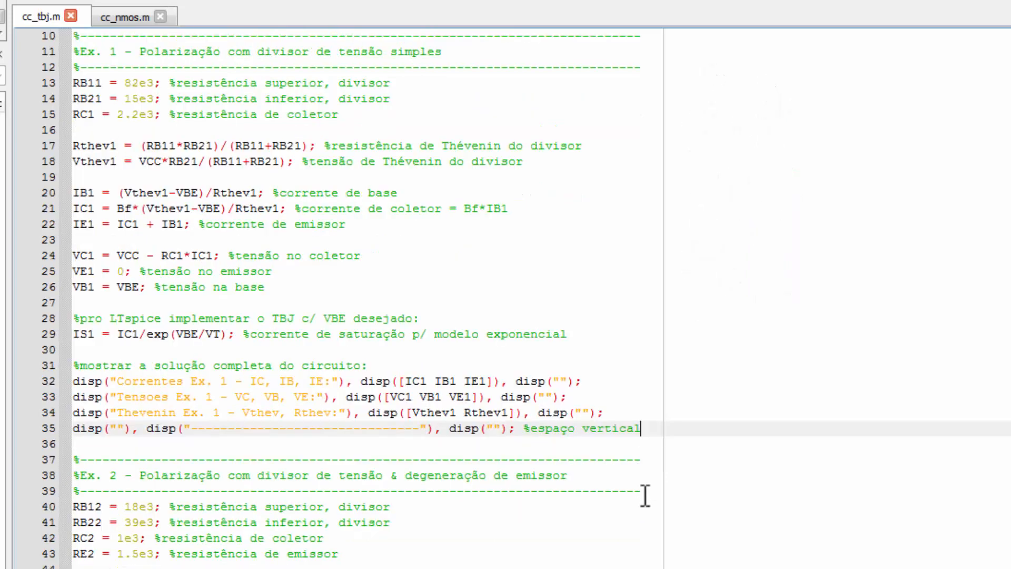
{"action": "scroll", "coordinate": [653, 500], "scroll_direction": "down", "scroll_amount": 7}
{"action": "scroll", "coordinate": [665, 545], "scroll_direction": "down", "scroll_amount": 2}
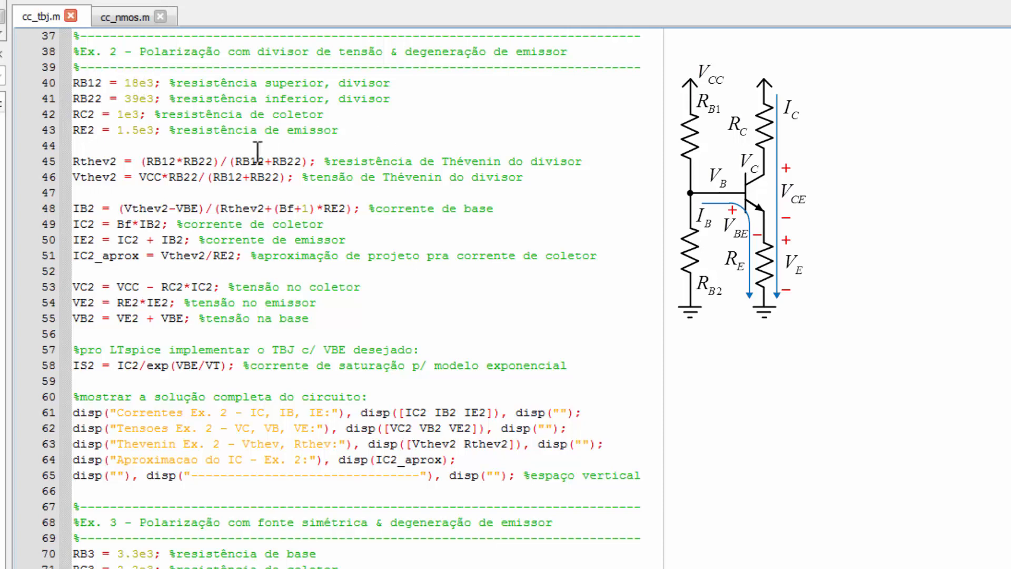
{"action": "left_click", "coordinate": [106, 162]}
{"action": "left_click", "coordinate": [108, 178]}
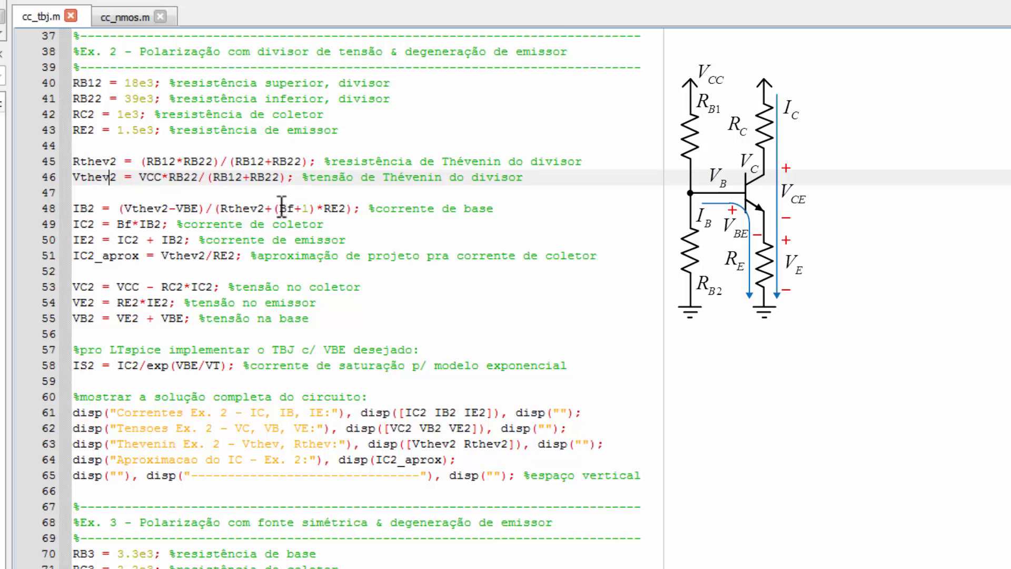
{"action": "left_click_drag", "start_coordinate": [278, 207], "coordinate": [341, 207]}
{"action": "left_click", "coordinate": [342, 207]}
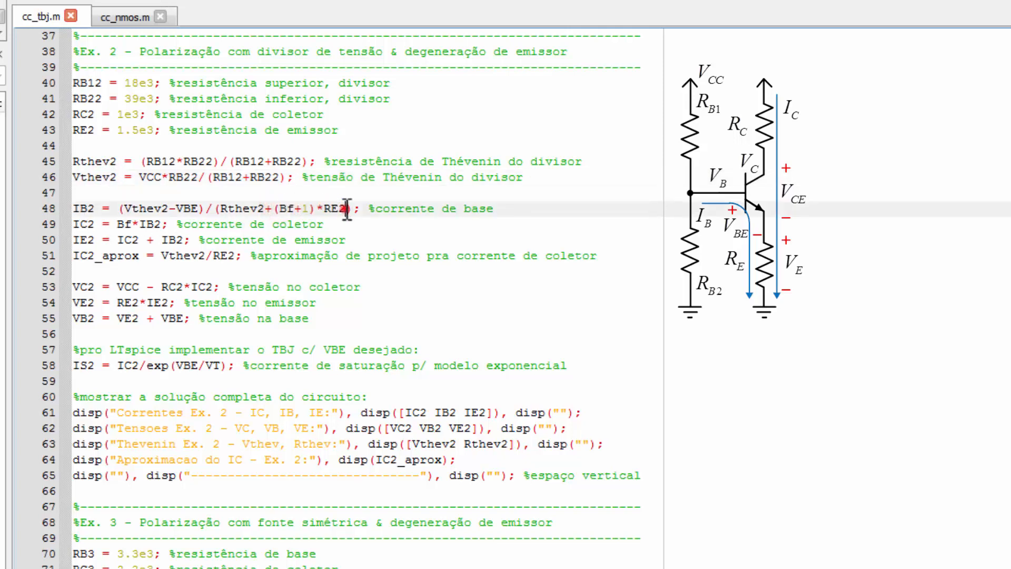
{"action": "left_click", "coordinate": [119, 223]}
{"action": "left_click_drag", "start_coordinate": [127, 224], "coordinate": [188, 240]}
{"action": "left_click", "coordinate": [243, 234]}
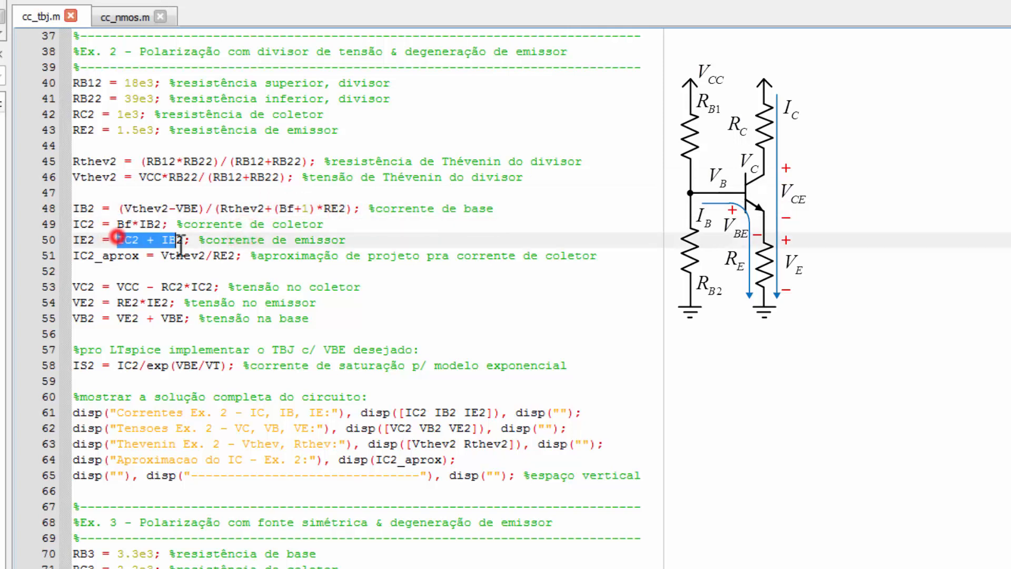
{"action": "left_click", "coordinate": [388, 240]}
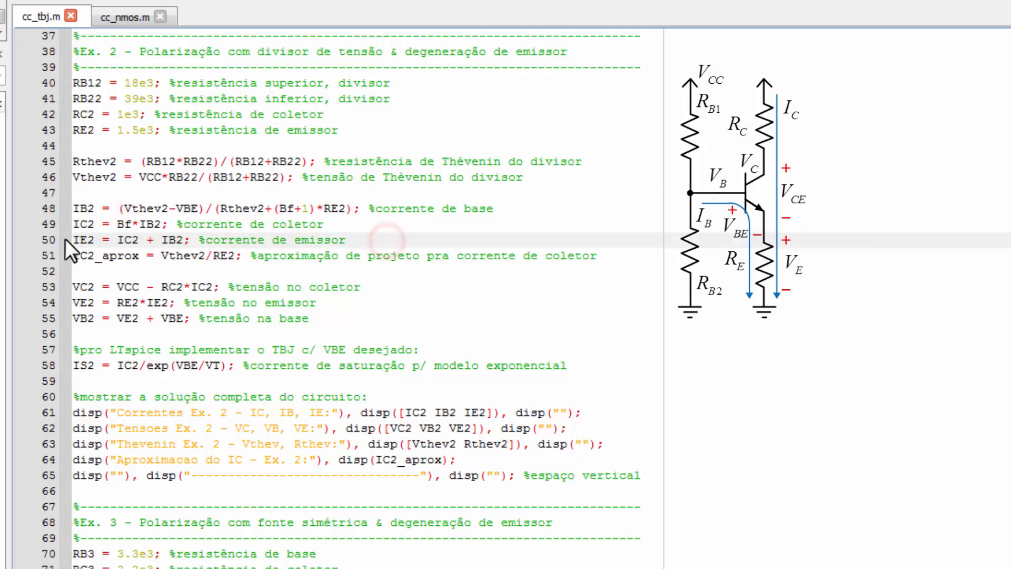
{"action": "left_click_drag", "start_coordinate": [74, 256], "coordinate": [249, 254]}
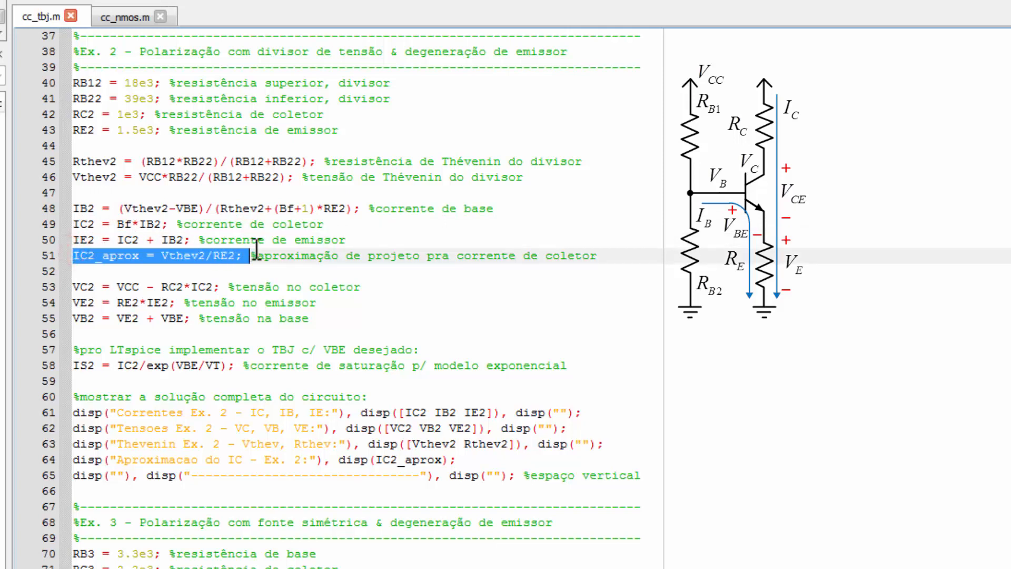
{"action": "left_click", "coordinate": [381, 240]}
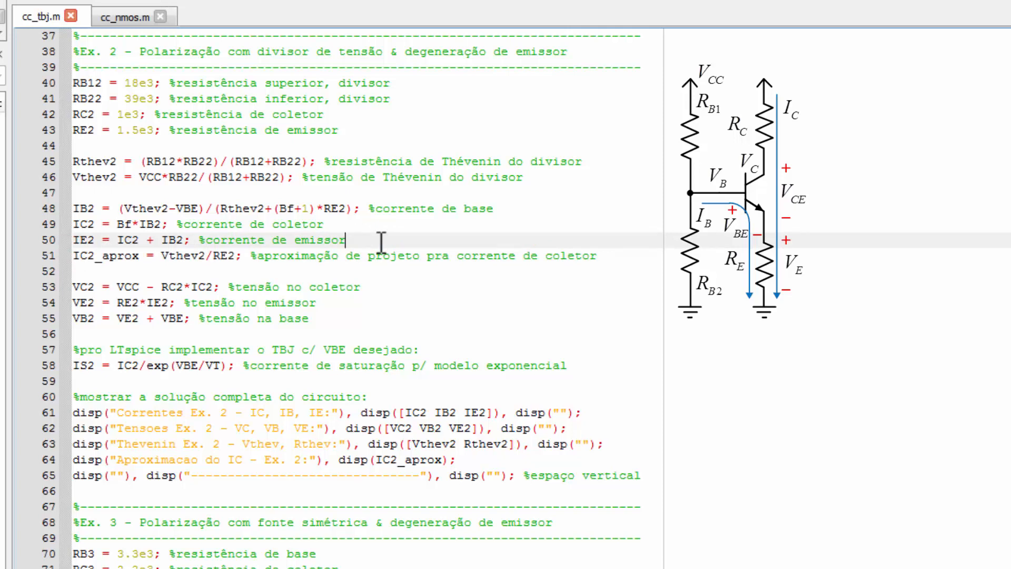
{"action": "left_click_drag", "start_coordinate": [72, 255], "coordinate": [242, 257]}
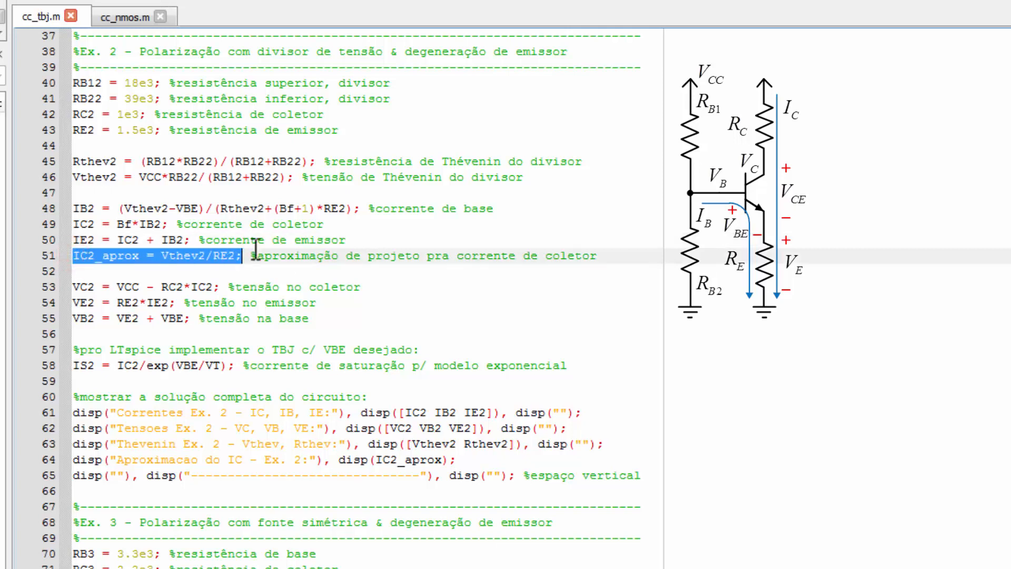
{"action": "double_click", "coordinate": [75, 224]}
{"action": "left_click_drag", "start_coordinate": [114, 225], "coordinate": [169, 225]}
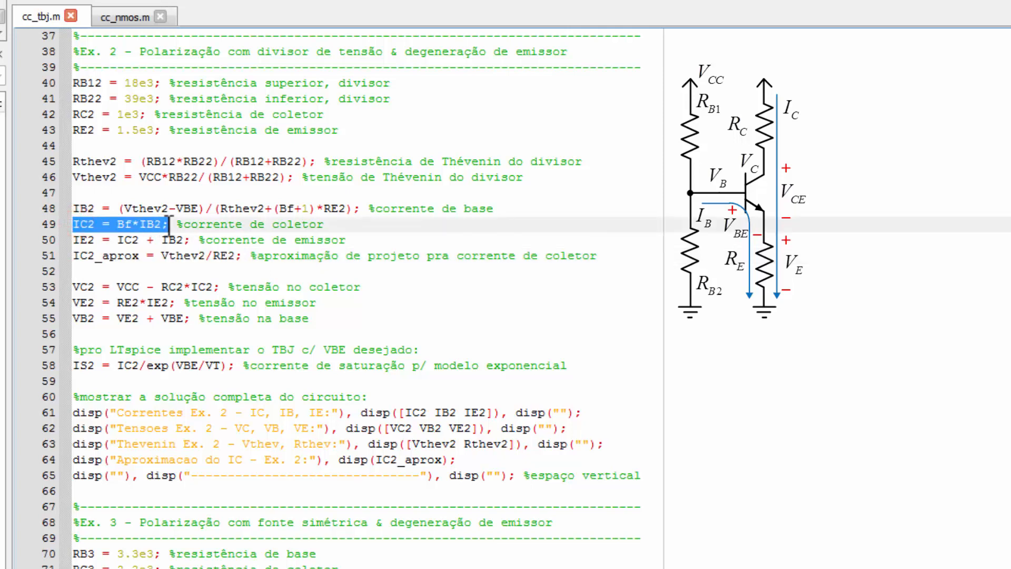
Examine the Ex. 2 collector, emitter and base voltage equations, the IS2 saturation current and the block that displays the solution.
{"action": "left_click", "coordinate": [79, 288]}
{"action": "left_click", "coordinate": [79, 302]}
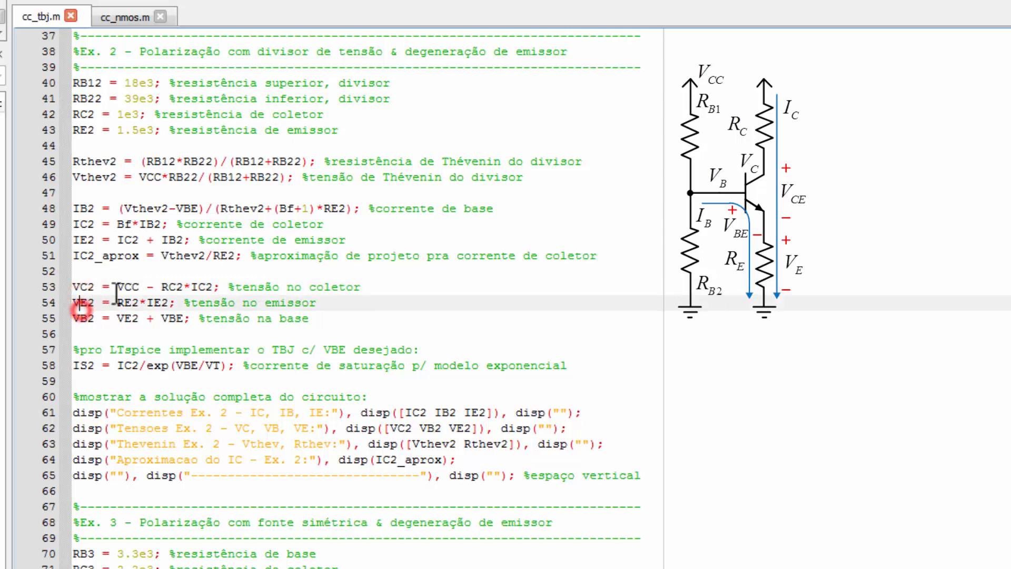
{"action": "left_click_drag", "start_coordinate": [118, 303], "coordinate": [176, 302]}
{"action": "left_click", "coordinate": [174, 302]}
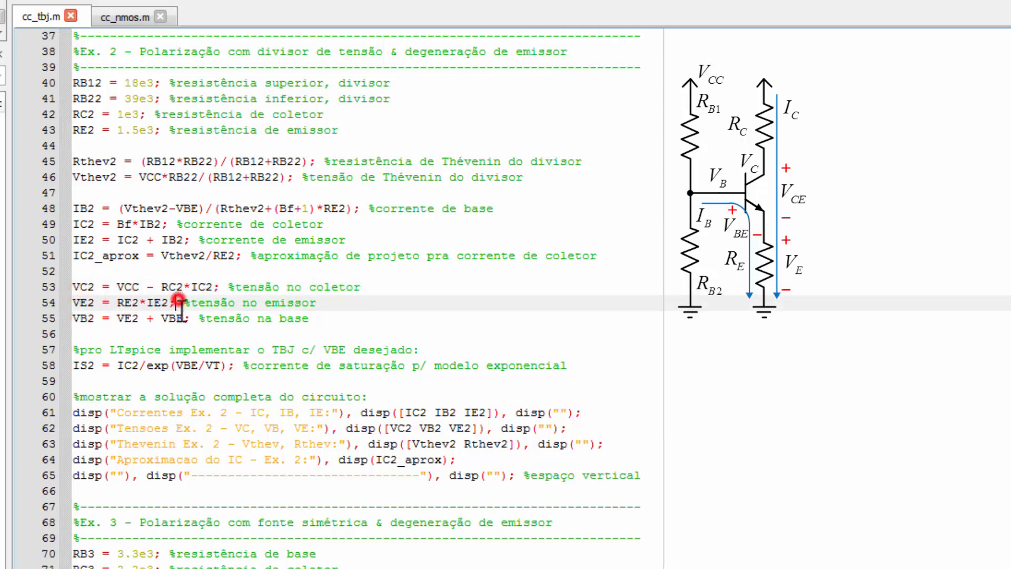
{"action": "left_click_drag", "start_coordinate": [124, 319], "coordinate": [189, 323]}
{"action": "left_click", "coordinate": [189, 322]}
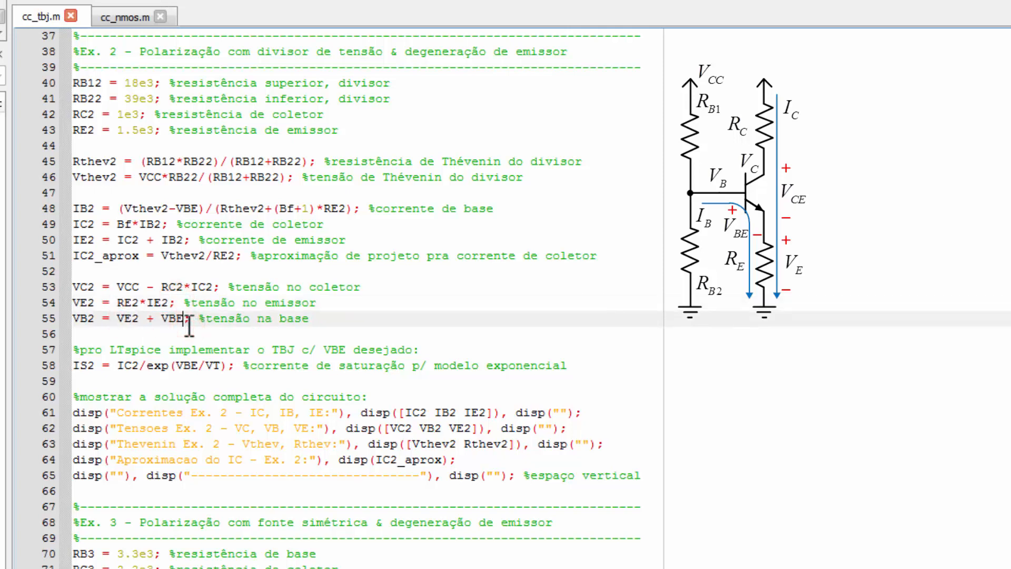
{"action": "left_click_drag", "start_coordinate": [80, 365], "coordinate": [218, 365]}
{"action": "left_click", "coordinate": [218, 366]}
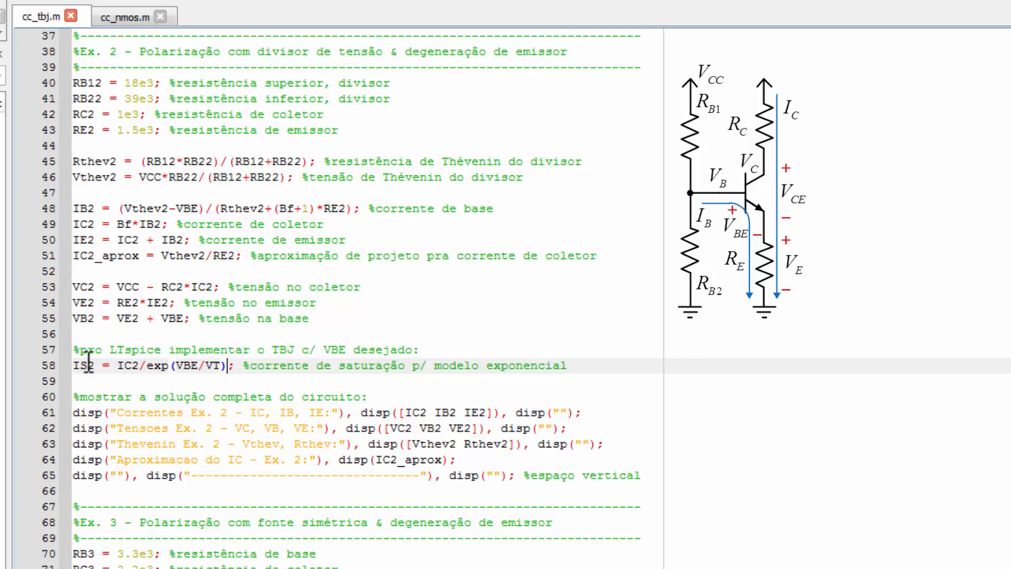
{"action": "left_click_drag", "start_coordinate": [95, 365], "coordinate": [122, 367]}
{"action": "double_click", "coordinate": [186, 365]}
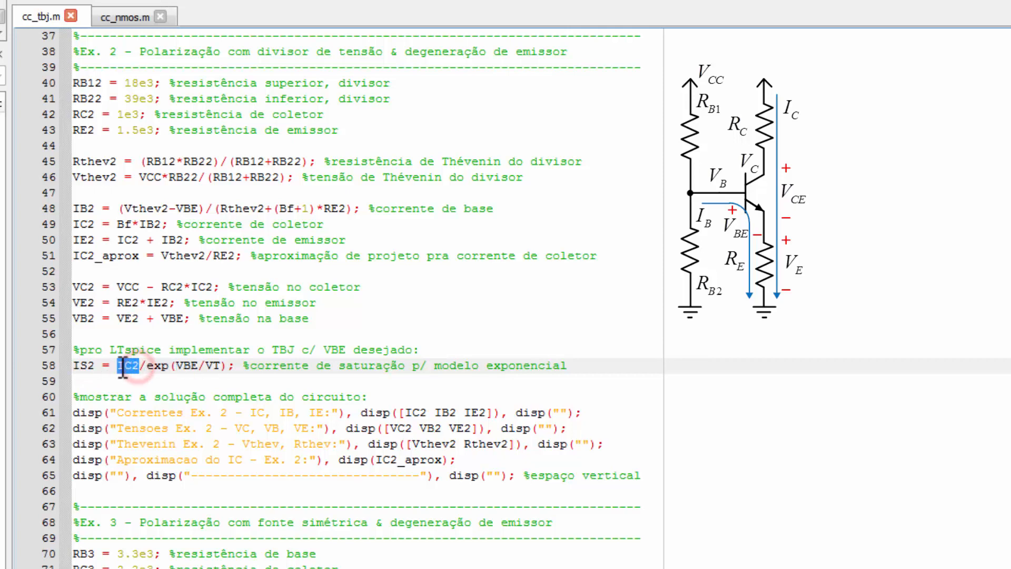
{"action": "left_click_drag", "start_coordinate": [649, 477], "coordinate": [56, 395]}
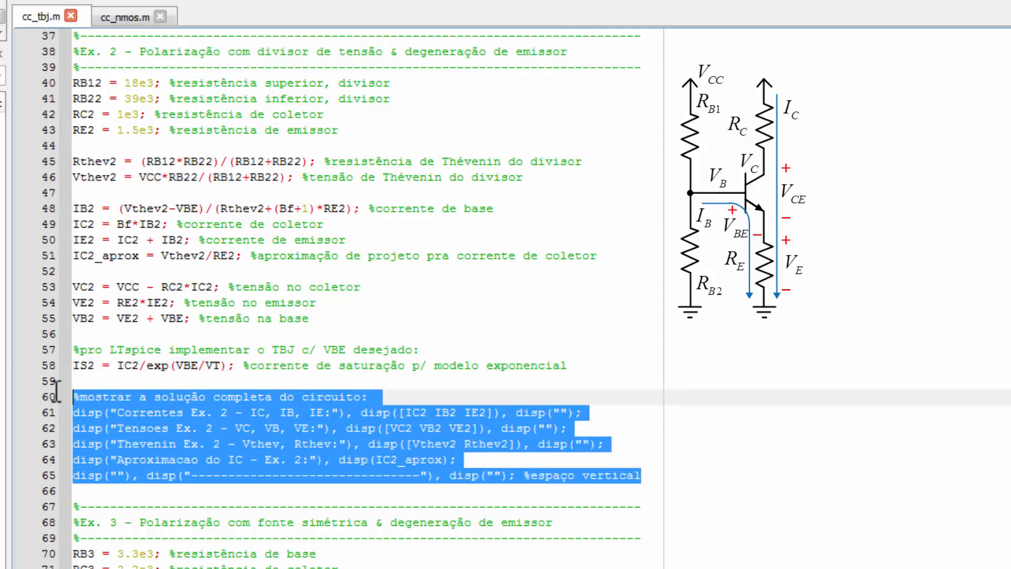
{"action": "left_click", "coordinate": [594, 431]}
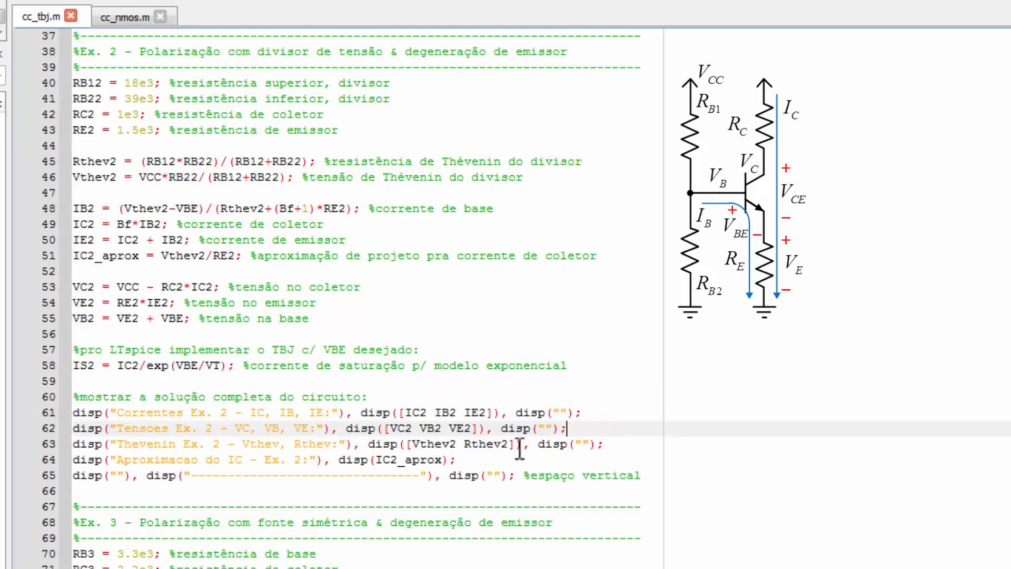
Review the Ex. 3 symmetric-supply code, covering the currents, the IC3_aprox approximation, the node voltages and the IS3 saturation current.
{"action": "scroll", "coordinate": [719, 79], "scroll_direction": "down", "scroll_amount": 7}
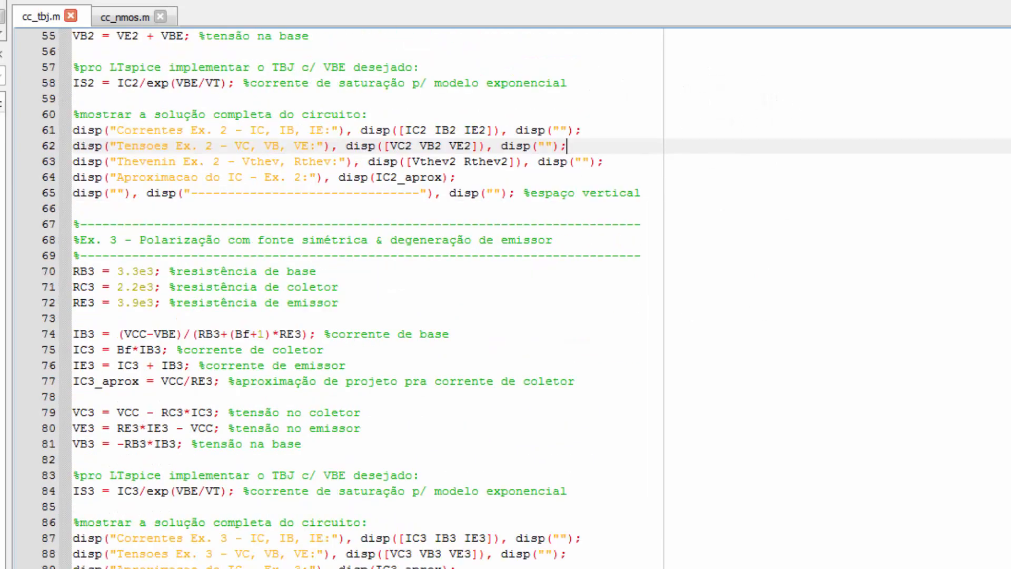
{"action": "scroll", "coordinate": [356, 356], "scroll_direction": "down", "scroll_amount": 3}
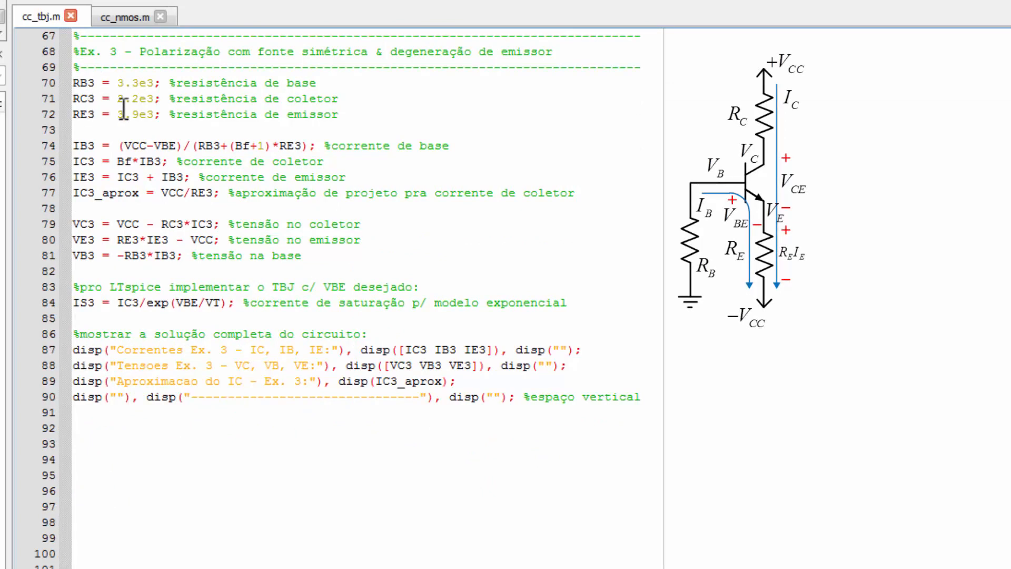
{"action": "left_click", "coordinate": [90, 144]}
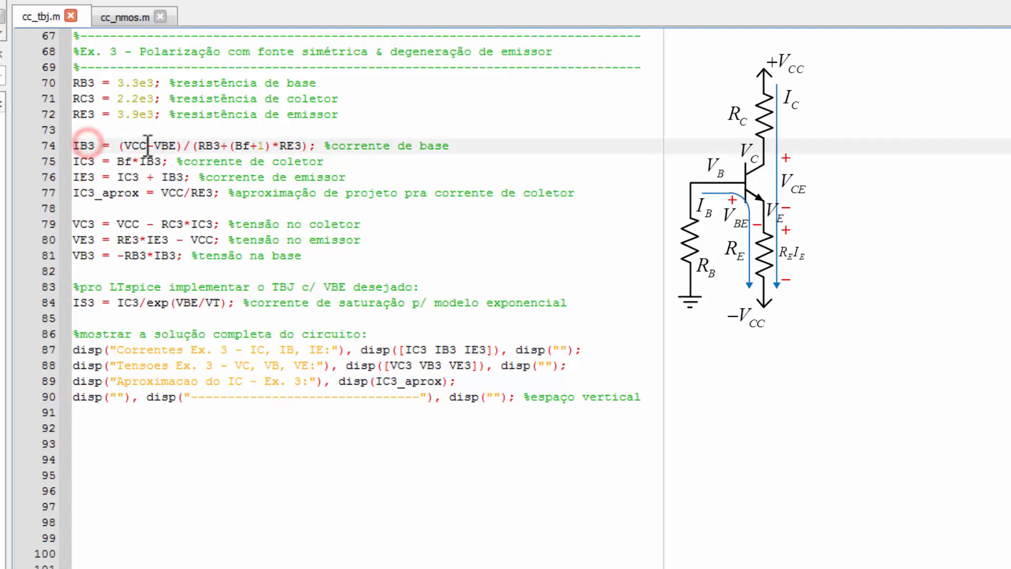
{"action": "left_click_drag", "start_coordinate": [310, 146], "coordinate": [118, 147]}
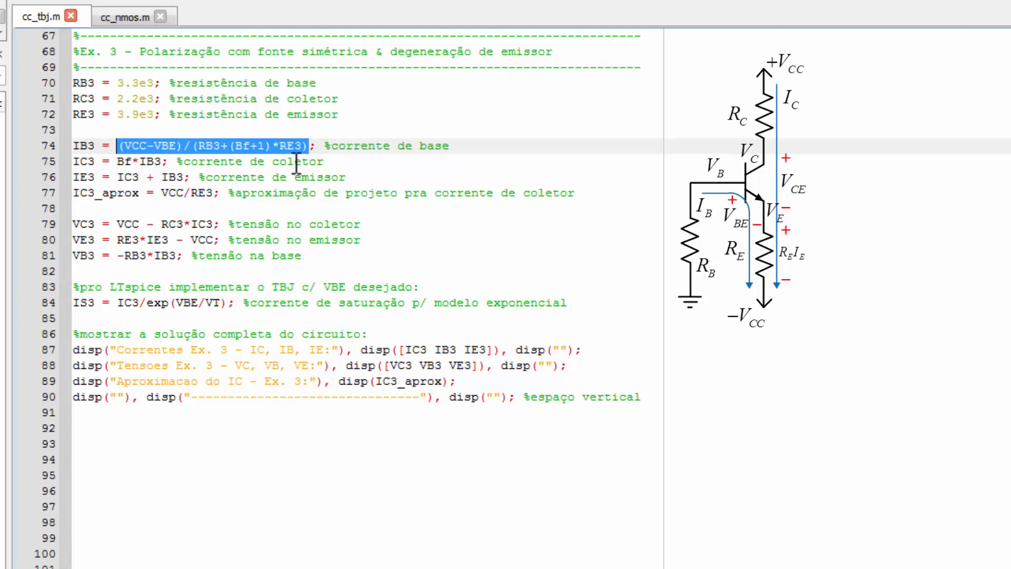
{"action": "left_click", "coordinate": [187, 161]}
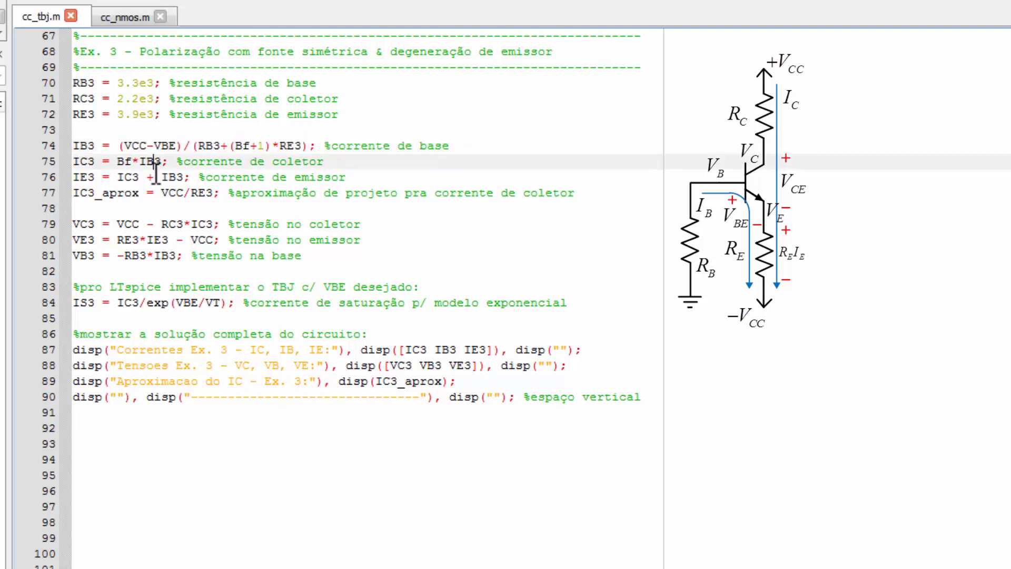
{"action": "left_click", "coordinate": [148, 177]}
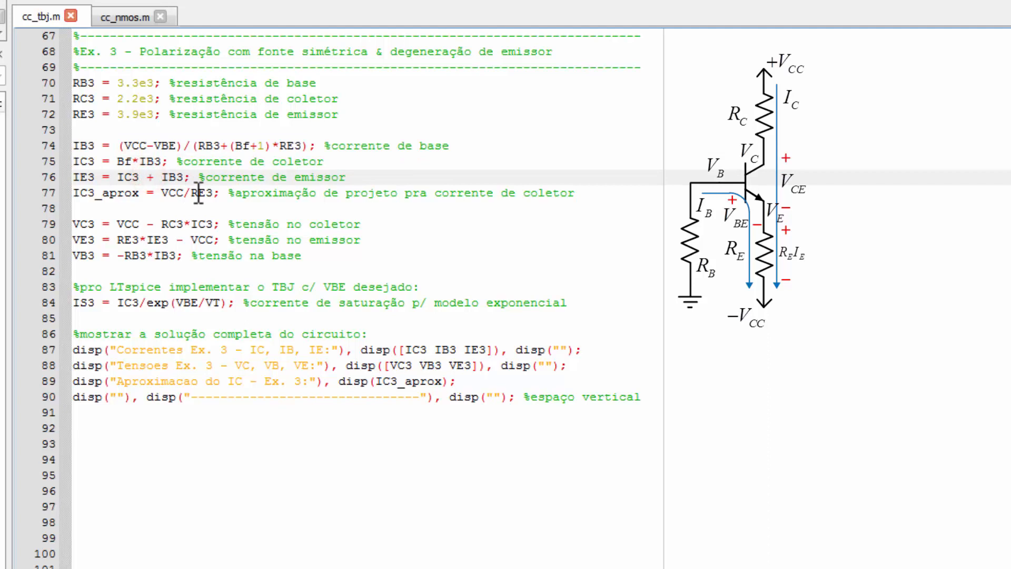
{"action": "left_click", "coordinate": [216, 193]}
{"action": "left_click_drag", "start_coordinate": [64, 183], "coordinate": [55, 193]}
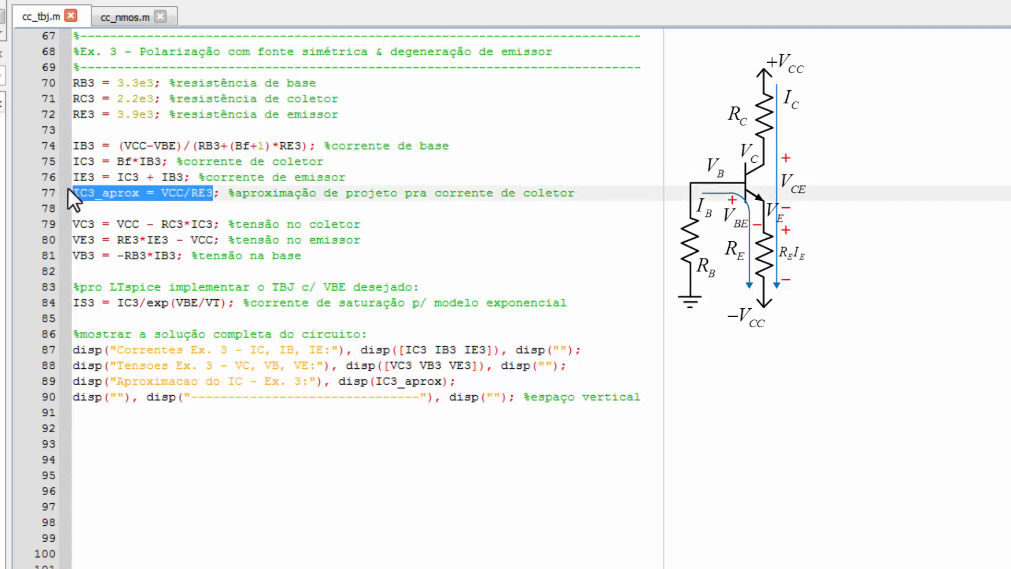
{"action": "left_click", "coordinate": [84, 225]}
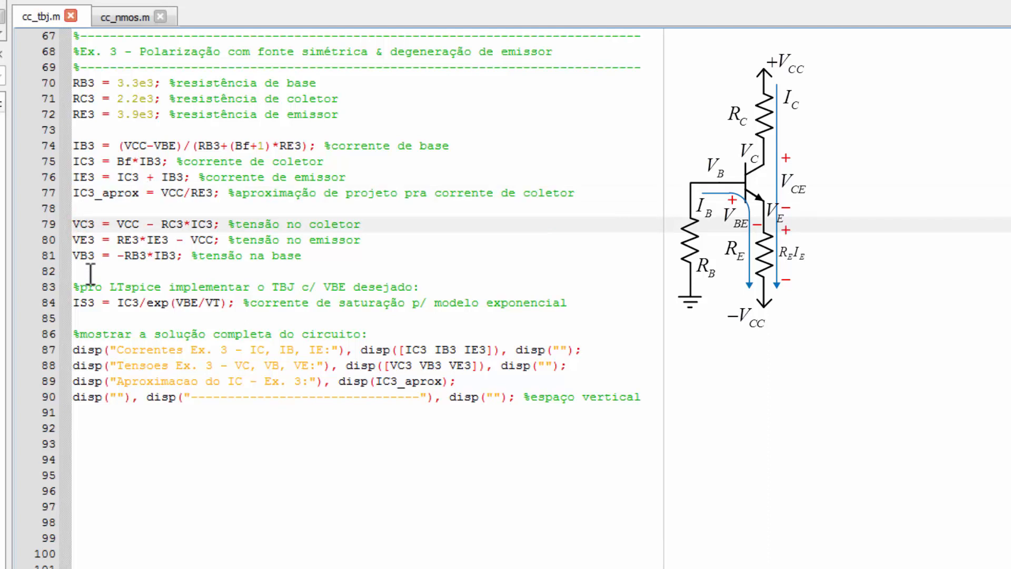
{"action": "left_click", "coordinate": [98, 305]}
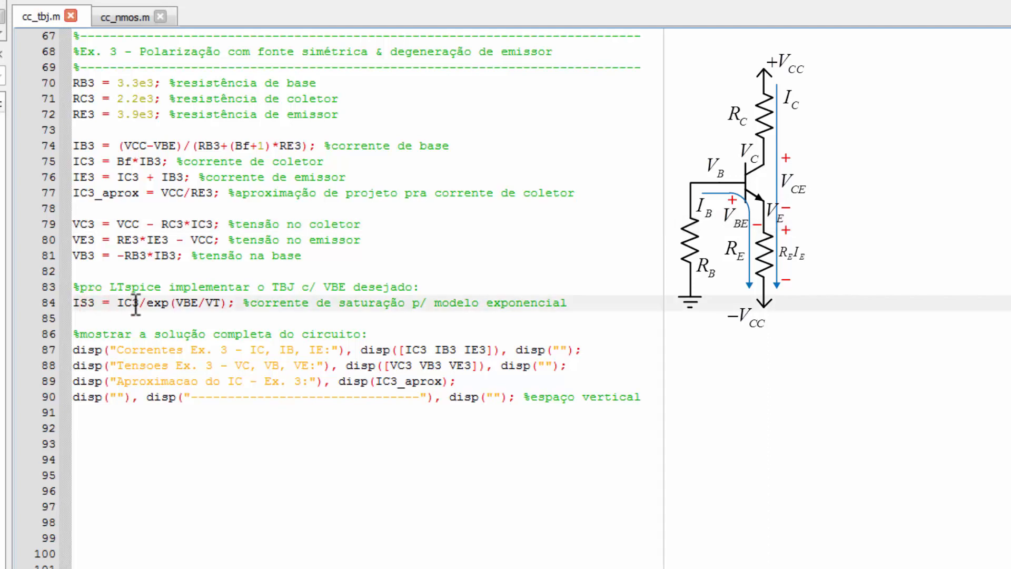
{"action": "left_click", "coordinate": [131, 304]}
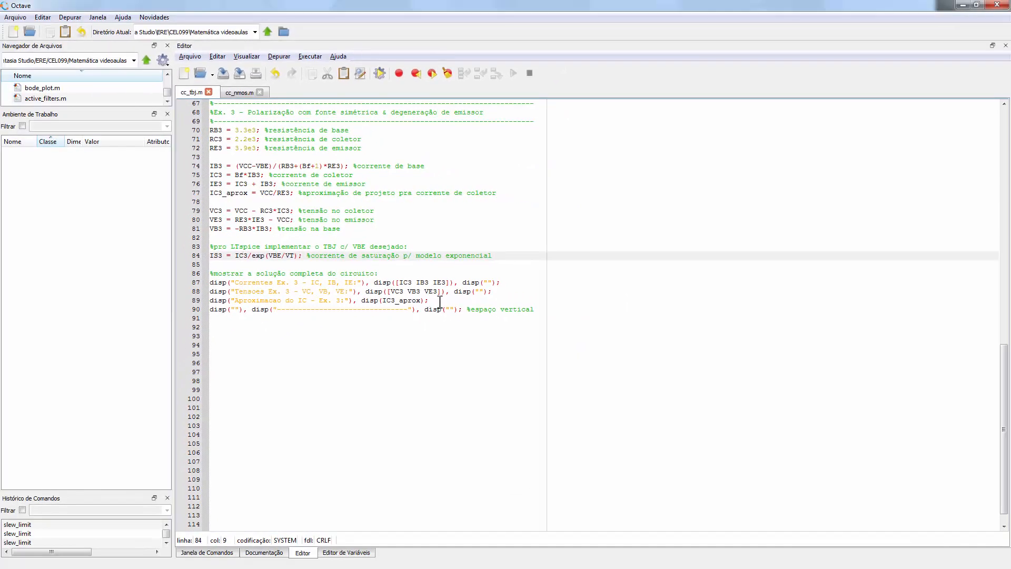
Run the cc_tbj.m script and show its printed results in the Command Window.
{"action": "scroll", "coordinate": [440, 301], "scroll_direction": "up", "scroll_amount": 20}
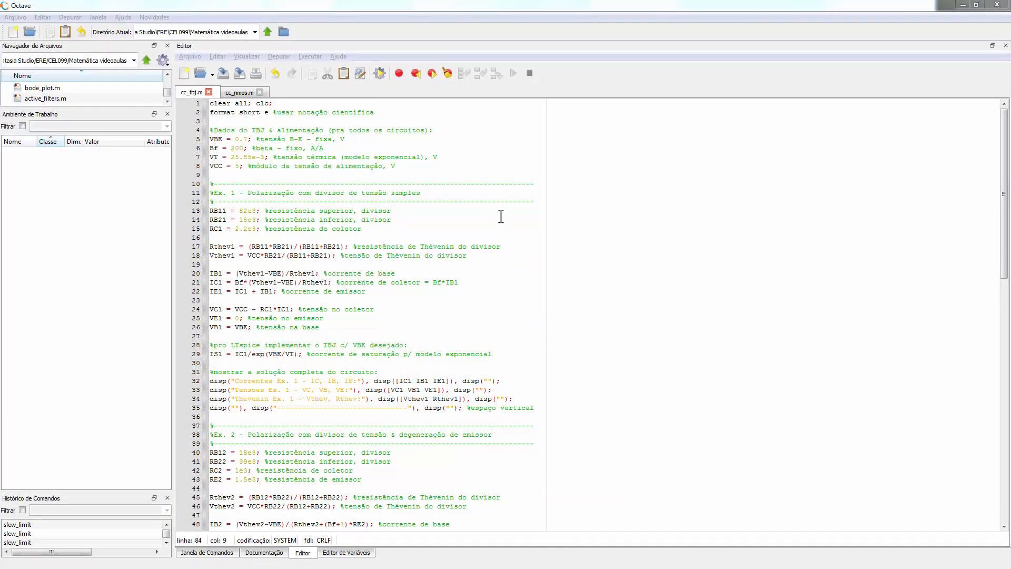
{"action": "left_click", "coordinate": [379, 74]}
{"action": "left_click", "coordinate": [235, 555]}
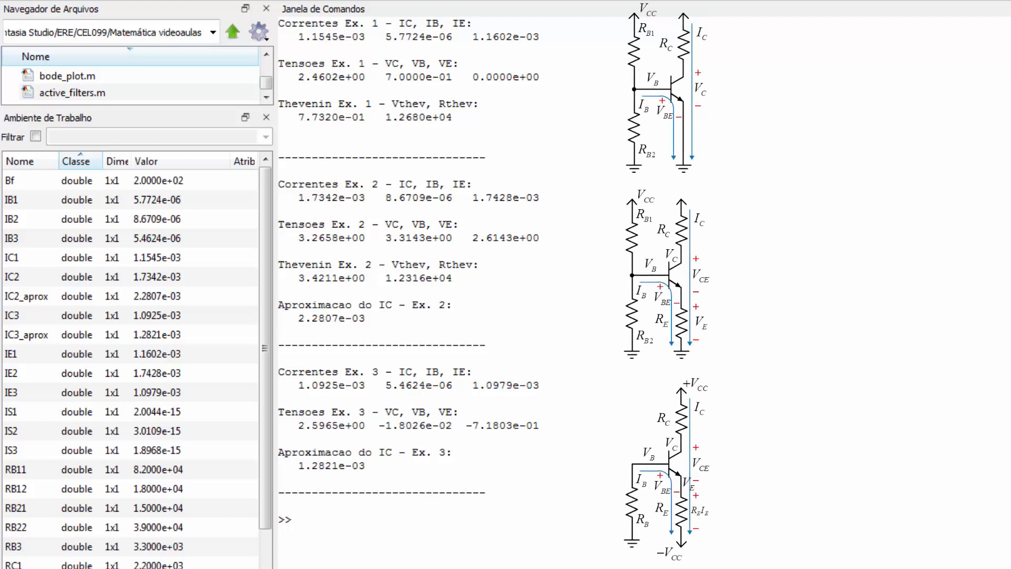
Examine the printed Ex. 1 results for the IC, IB and IE currents and the VC, VB and VE voltages.
{"action": "double_click", "coordinate": [334, 37]}
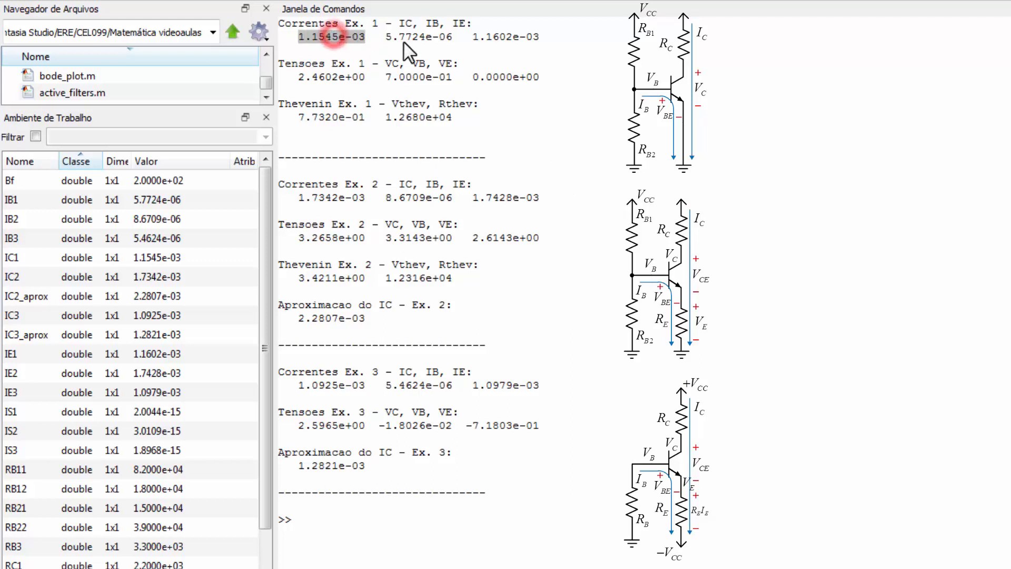
{"action": "double_click", "coordinate": [412, 40]}
{"action": "double_click", "coordinate": [507, 38]}
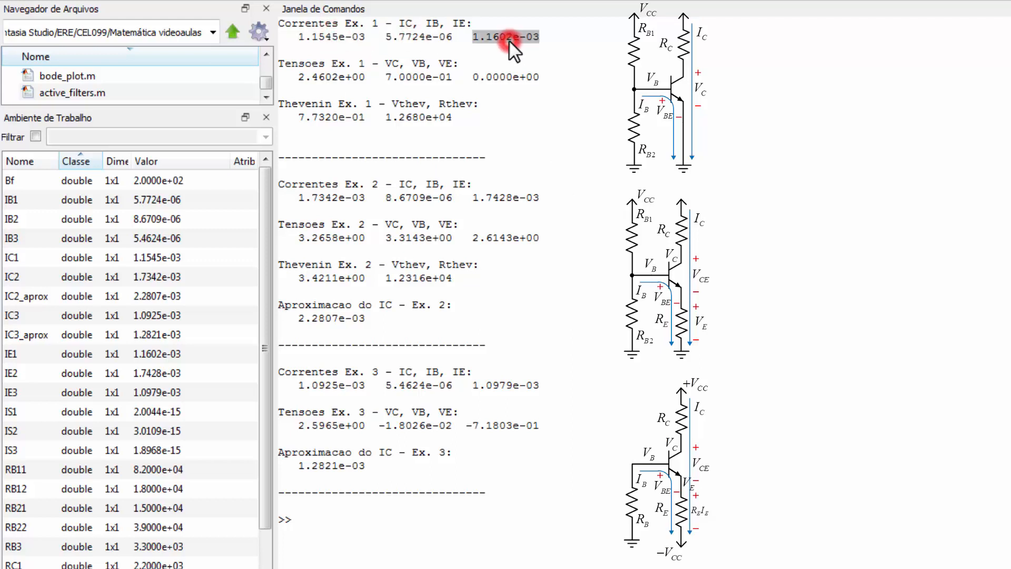
{"action": "double_click", "coordinate": [335, 76]}
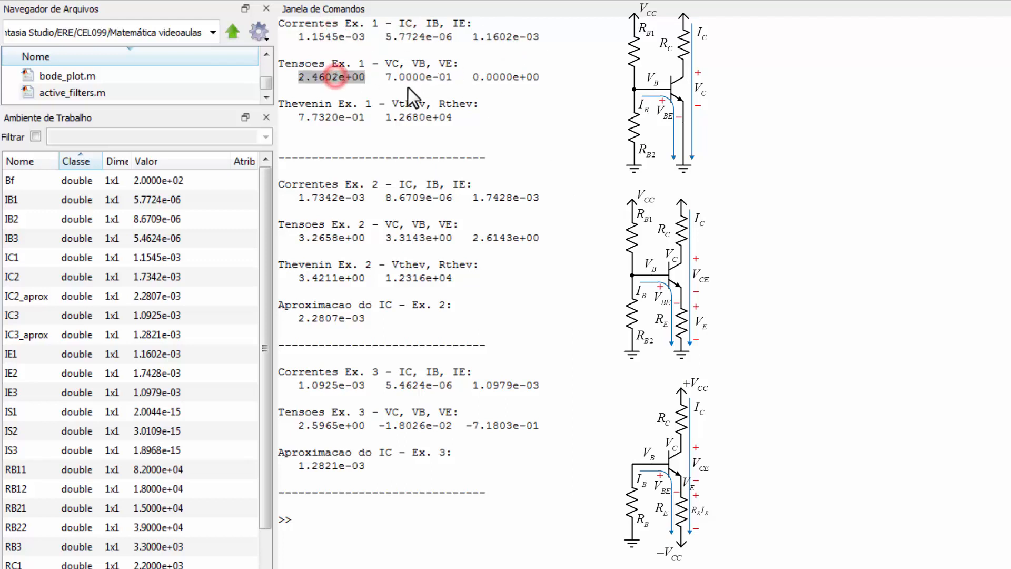
{"action": "double_click", "coordinate": [419, 79]}
{"action": "double_click", "coordinate": [495, 80]}
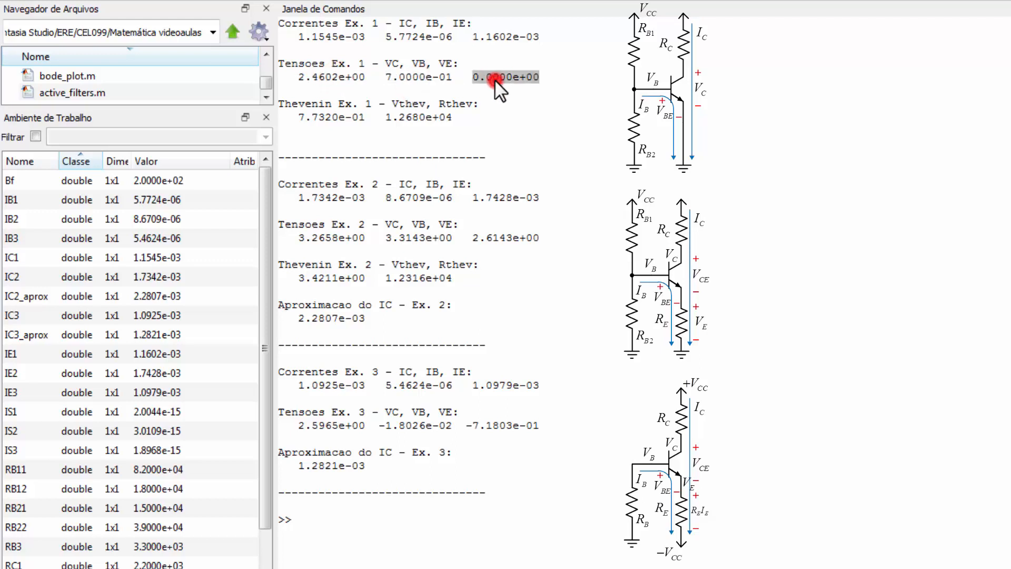
Examine the printed Ex. 2 results for the collector, base and emitter currents and the three node voltages.
{"action": "double_click", "coordinate": [333, 197]}
{"action": "double_click", "coordinate": [415, 198]}
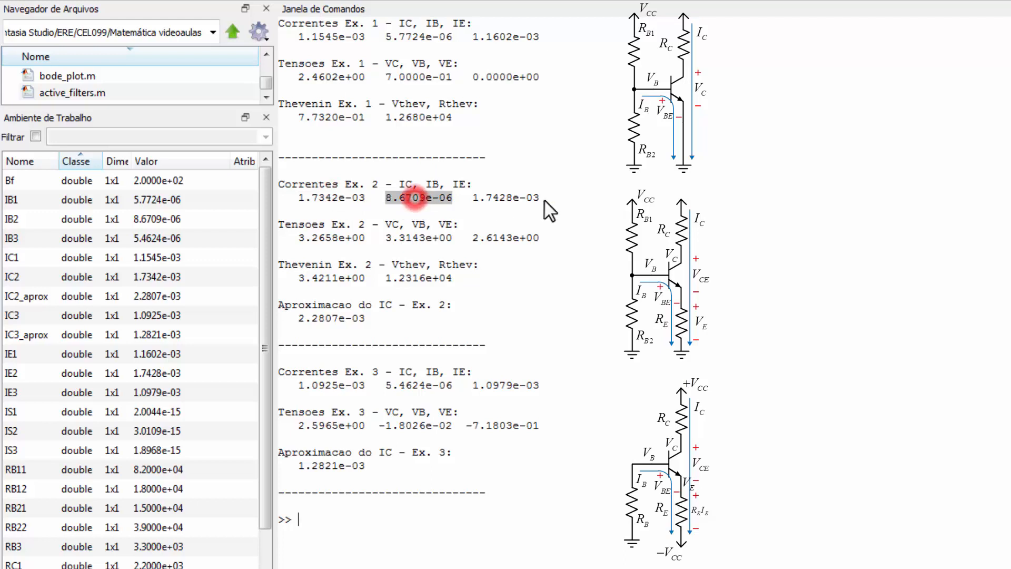
{"action": "double_click", "coordinate": [520, 202]}
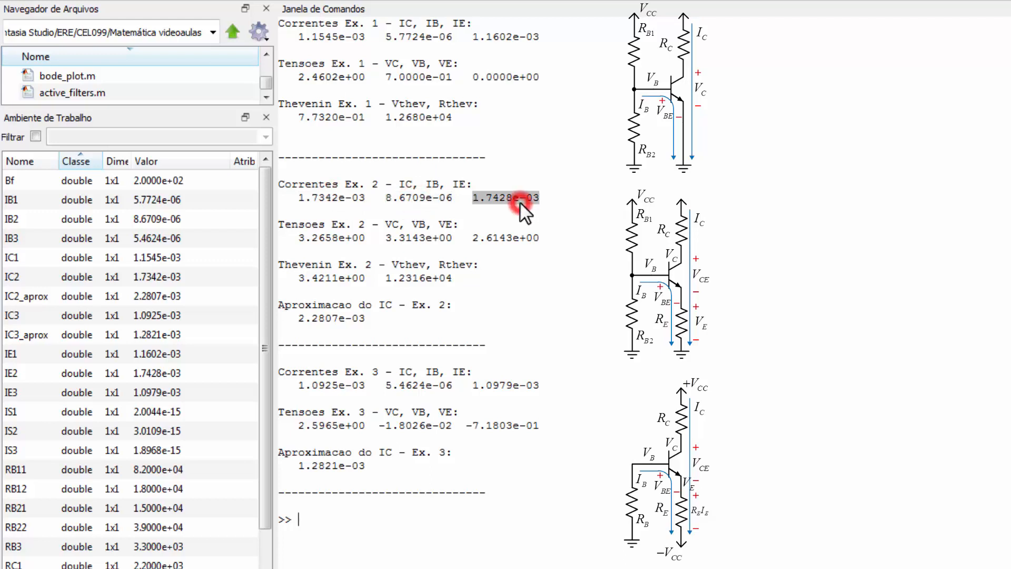
{"action": "double_click", "coordinate": [344, 237]}
{"action": "double_click", "coordinate": [421, 238]}
{"action": "double_click", "coordinate": [490, 238]}
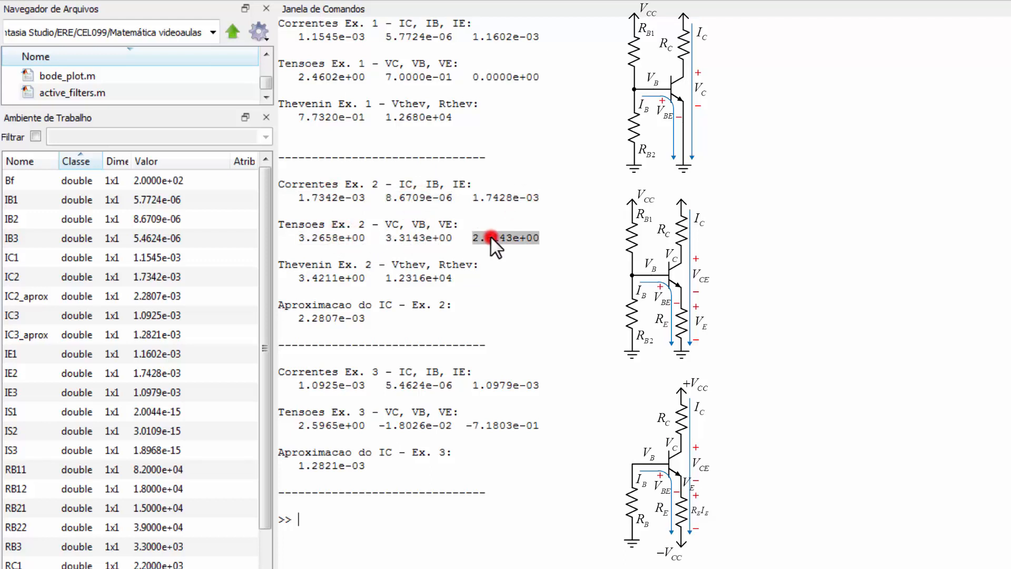
Check the Ex. 2 Thévenin voltage and resistance, and compare the approximate IC with the exact collector current.
{"action": "double_click", "coordinate": [332, 277]}
{"action": "double_click", "coordinate": [415, 276]}
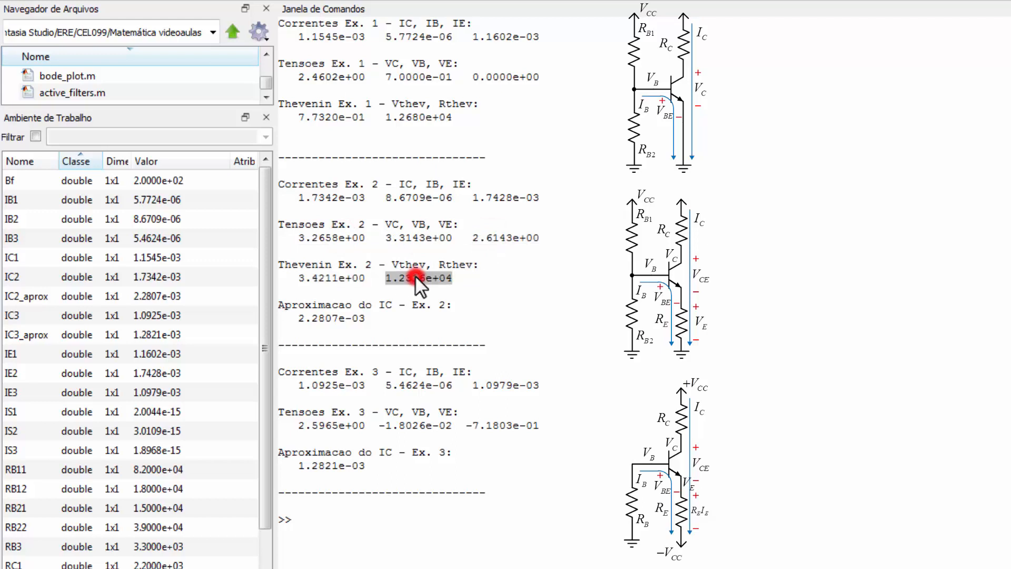
{"action": "double_click", "coordinate": [333, 320]}
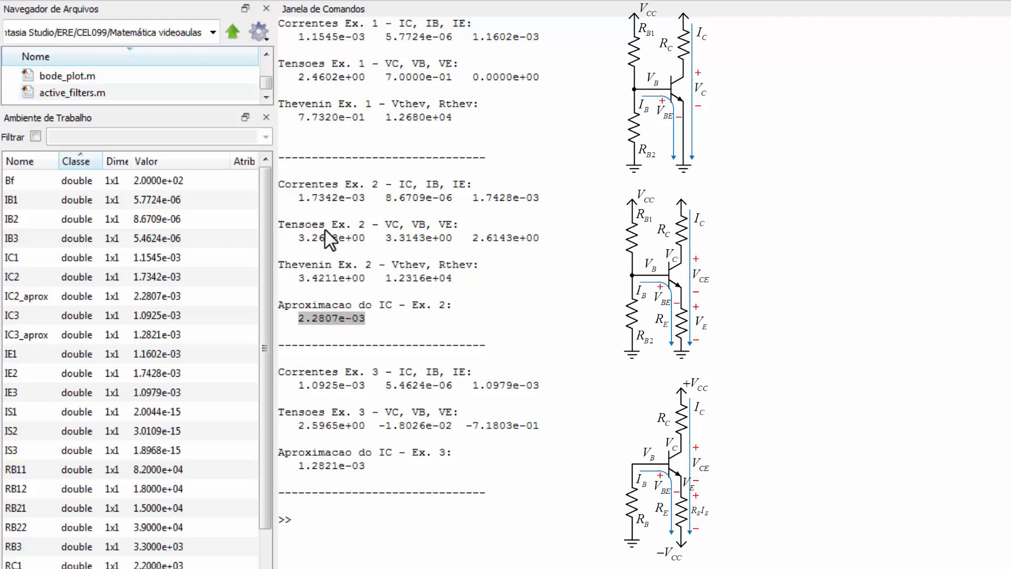
{"action": "double_click", "coordinate": [330, 198]}
{"action": "double_click", "coordinate": [328, 319]}
Examine the printed Ex. 3 results for the IC, IB and IE currents and the node voltages.
{"action": "double_click", "coordinate": [331, 386]}
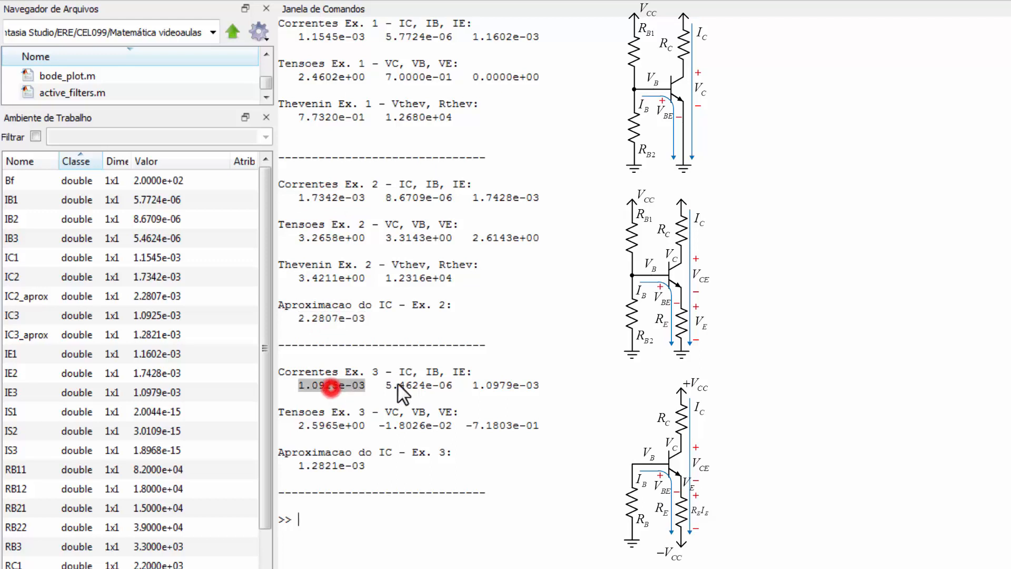
{"action": "double_click", "coordinate": [413, 384]}
{"action": "left_click", "coordinate": [501, 388]}
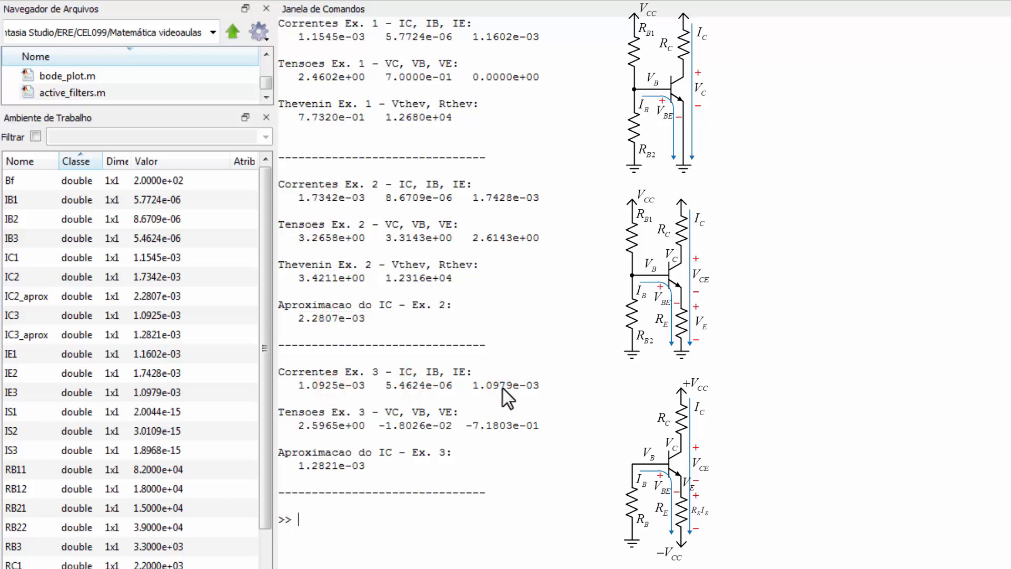
{"action": "double_click", "coordinate": [503, 388]}
{"action": "double_click", "coordinate": [404, 425]}
{"action": "double_click", "coordinate": [474, 425]}
Compare the approximate IC of Ex. 3 with the exact collector current.
{"action": "double_click", "coordinate": [348, 463]}
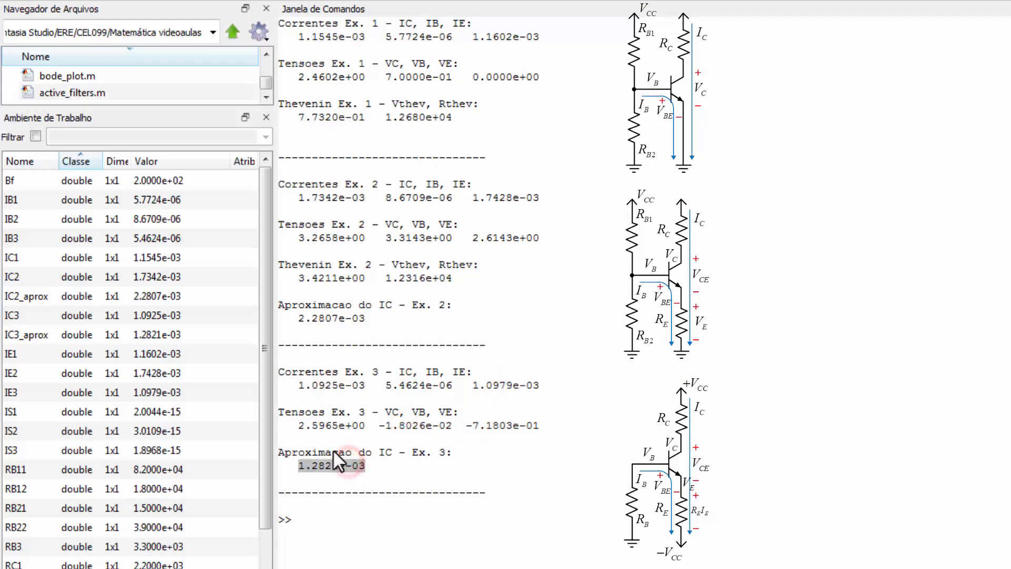
{"action": "double_click", "coordinate": [332, 386]}
{"action": "double_click", "coordinate": [331, 465]}
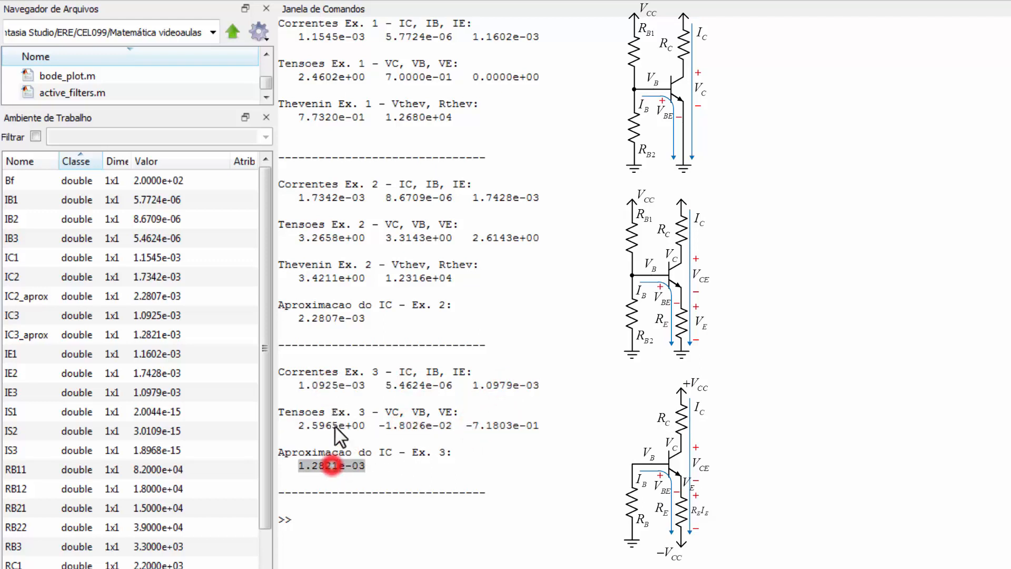
{"action": "double_click", "coordinate": [332, 386]}
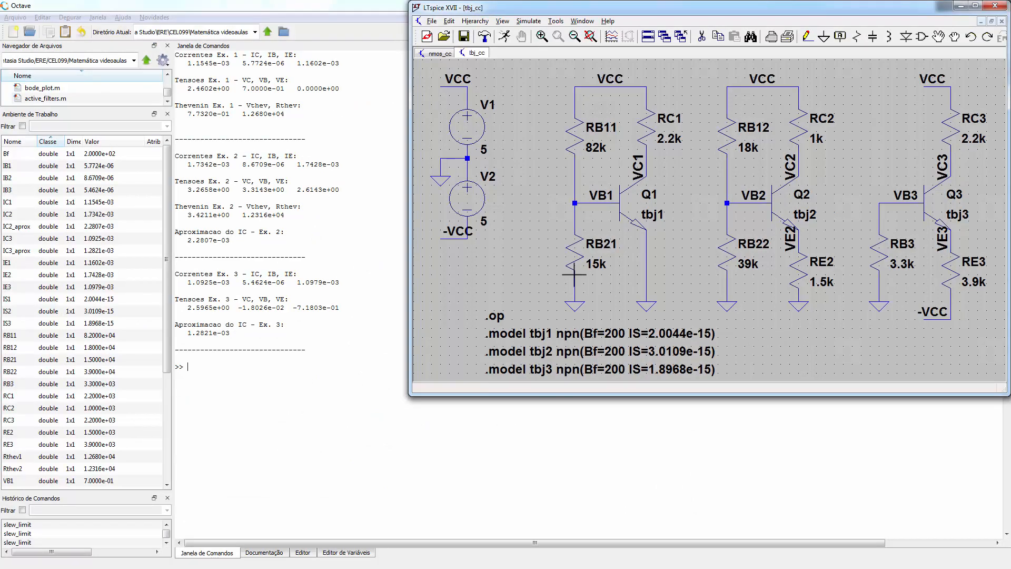
Switch to the tbj_cc schematic in LTspice, run its .op simulation and move the results window above the model directives.
{"action": "mouse_move", "coordinate": [472, 132]}
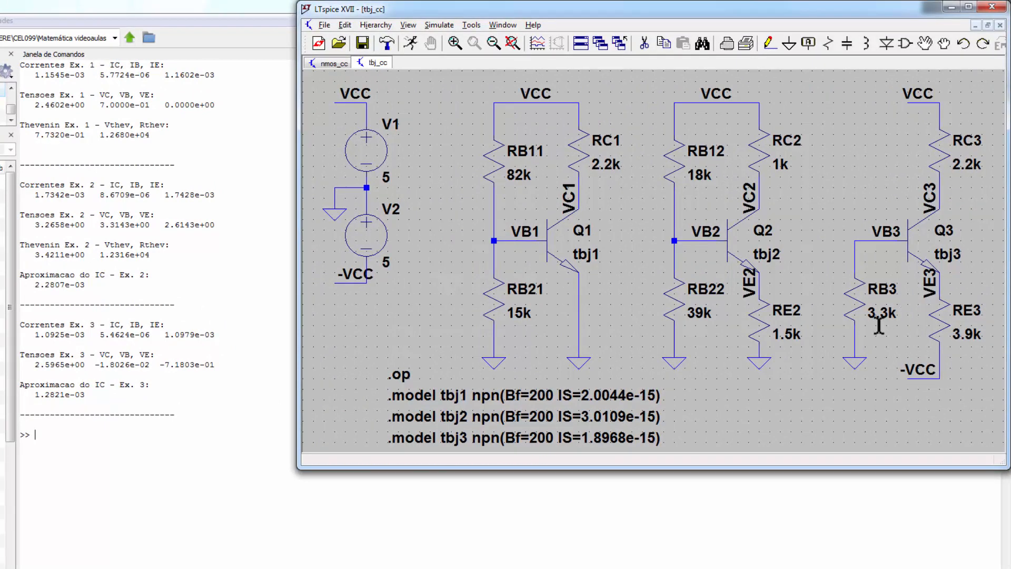
{"action": "mouse_move", "coordinate": [366, 247]}
{"action": "mouse_move", "coordinate": [364, 280]}
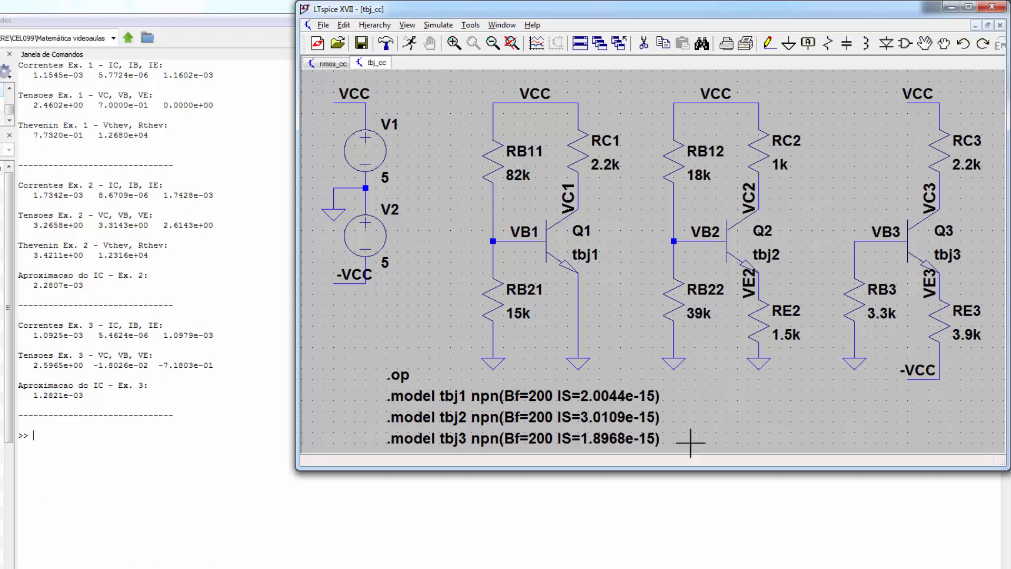
{"action": "key", "text": "ctrl+b"}
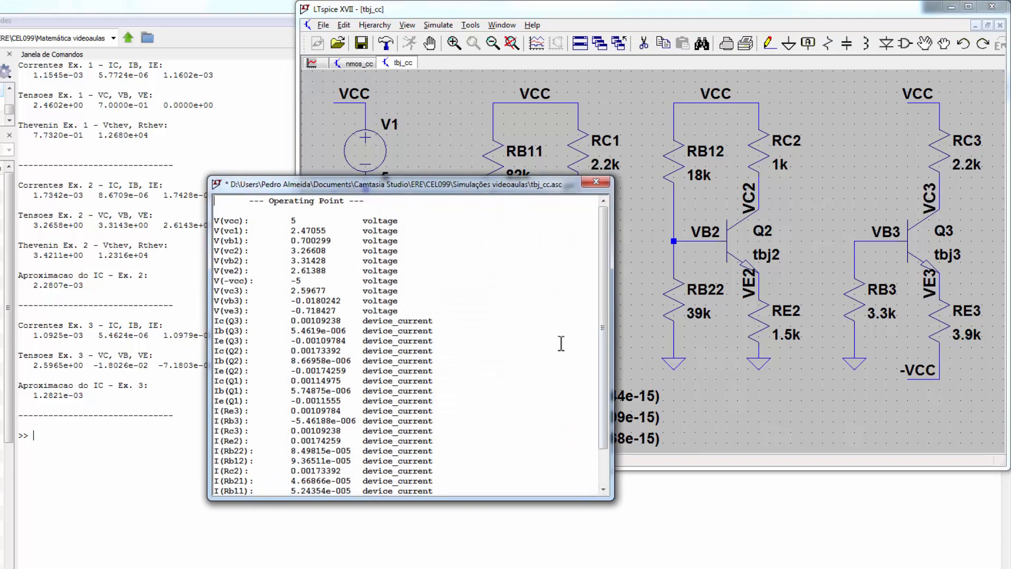
{"action": "left_click_drag", "start_coordinate": [447, 184], "coordinate": [478, 67]}
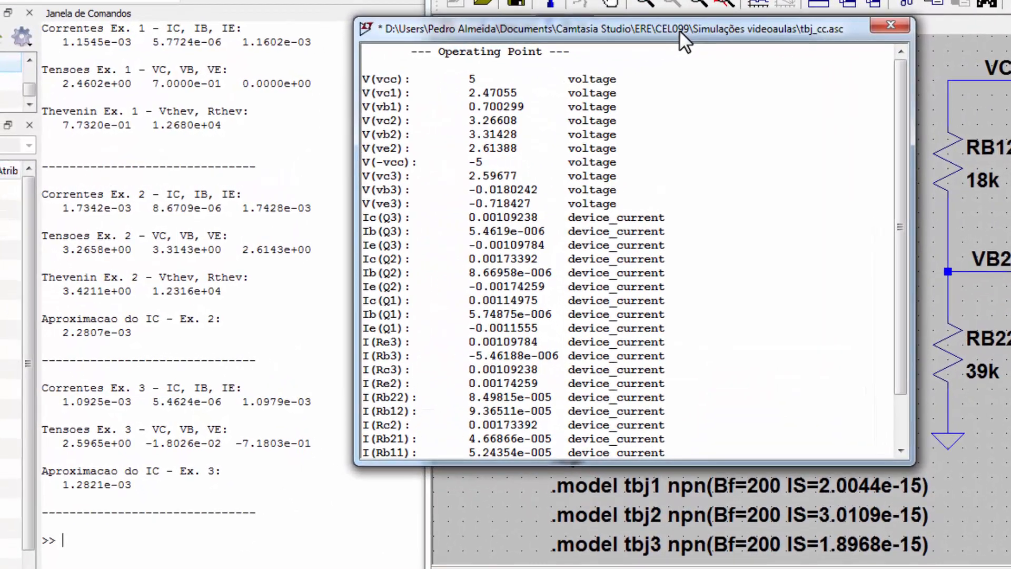
Compare the simulated node voltages and device currents of Q1, Q2 and Q3 with the Octave results, and close the operating point report.
{"action": "left_click_drag", "start_coordinate": [366, 95], "coordinate": [671, 106]}
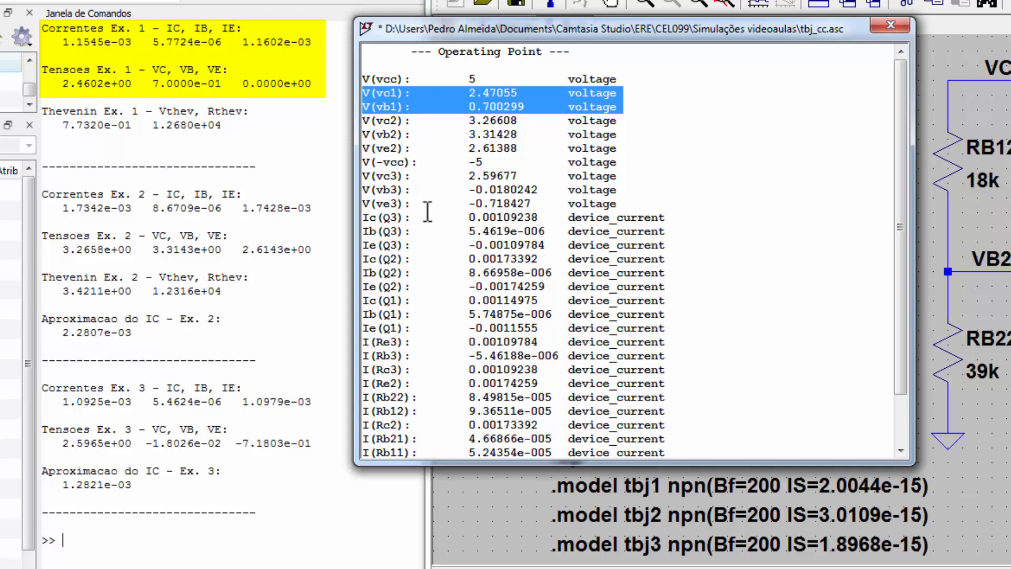
{"action": "left_click_drag", "start_coordinate": [365, 298], "coordinate": [674, 323]}
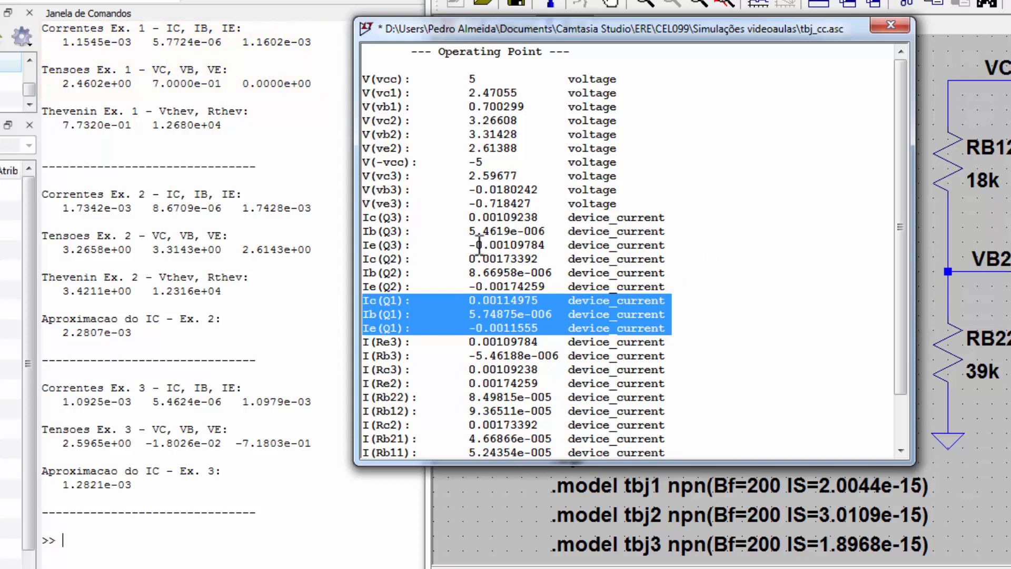
{"action": "left_click_drag", "start_coordinate": [363, 259], "coordinate": [720, 284]}
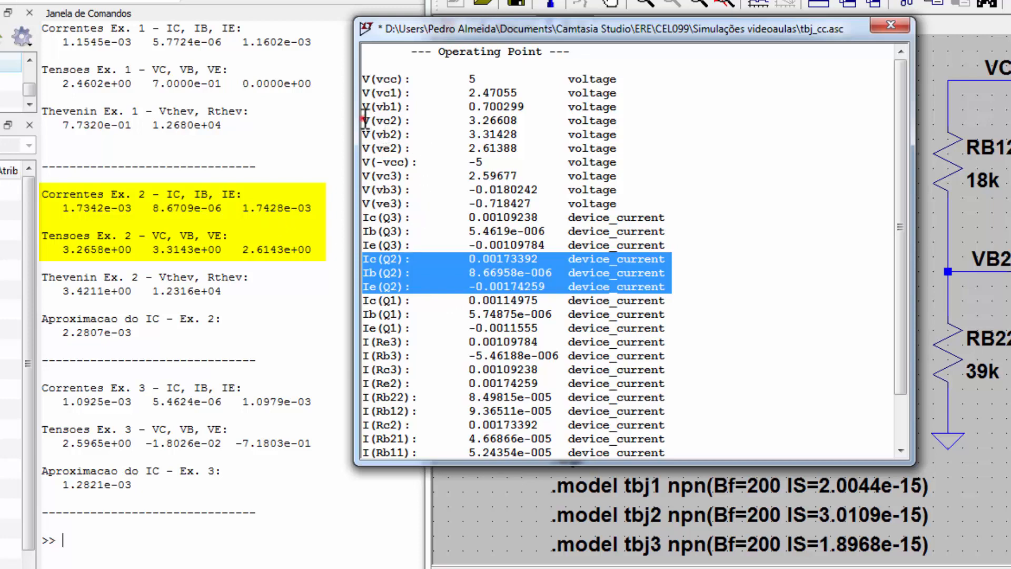
{"action": "left_click_drag", "start_coordinate": [365, 117], "coordinate": [673, 145]}
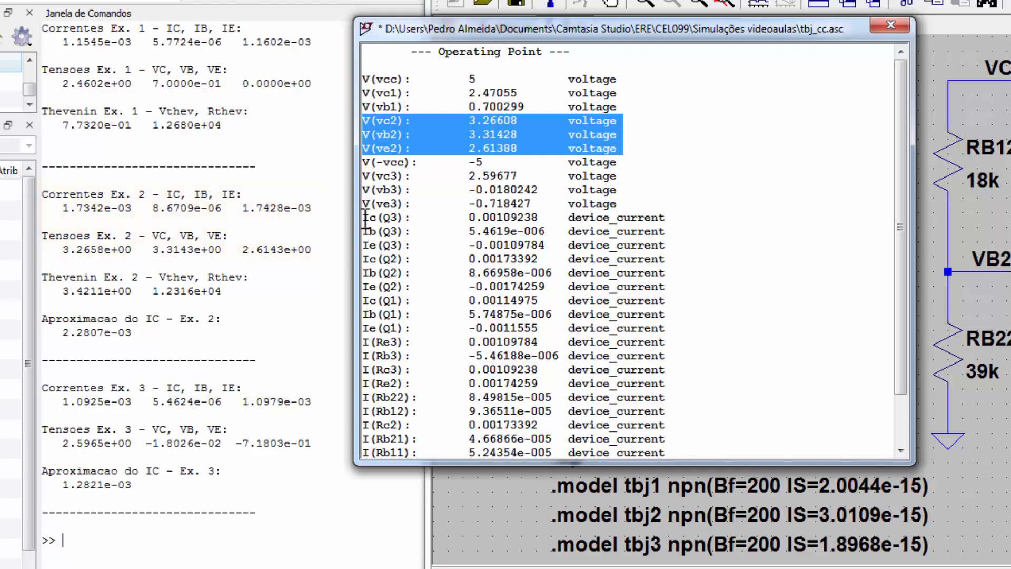
{"action": "left_click_drag", "start_coordinate": [365, 220], "coordinate": [708, 246]}
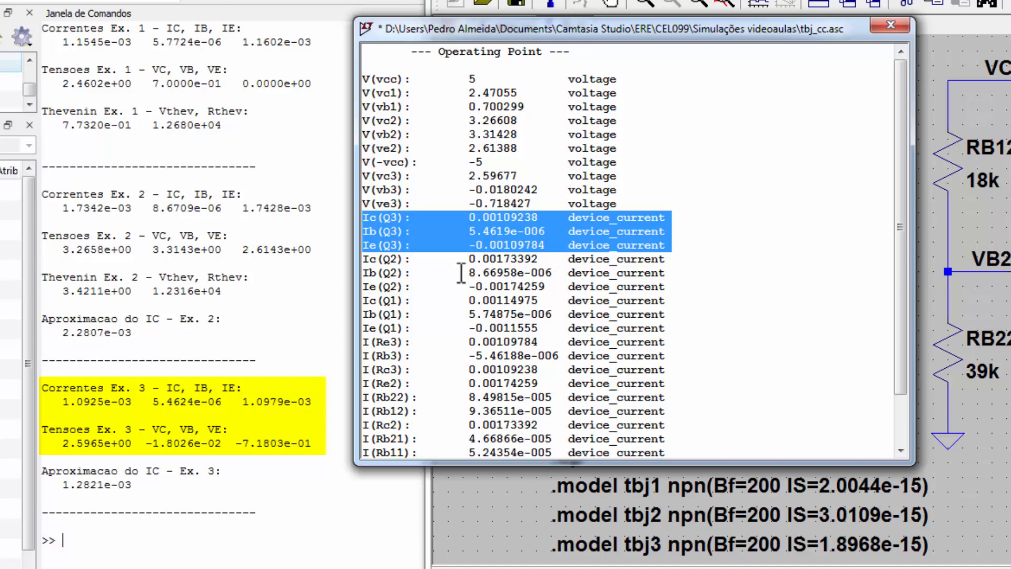
{"action": "left_click_drag", "start_coordinate": [363, 175], "coordinate": [682, 200]}
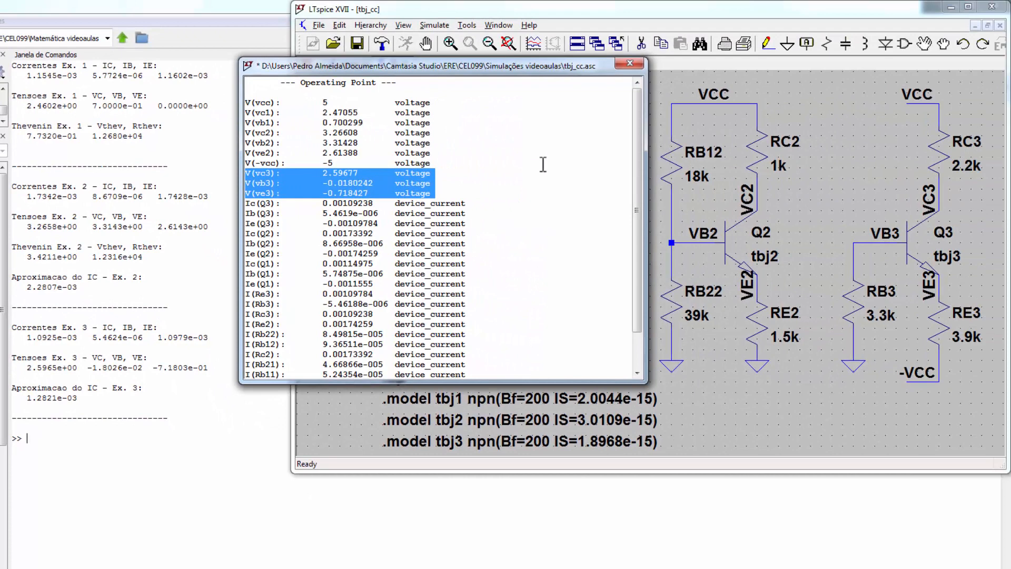
{"action": "left_click", "coordinate": [641, 67]}
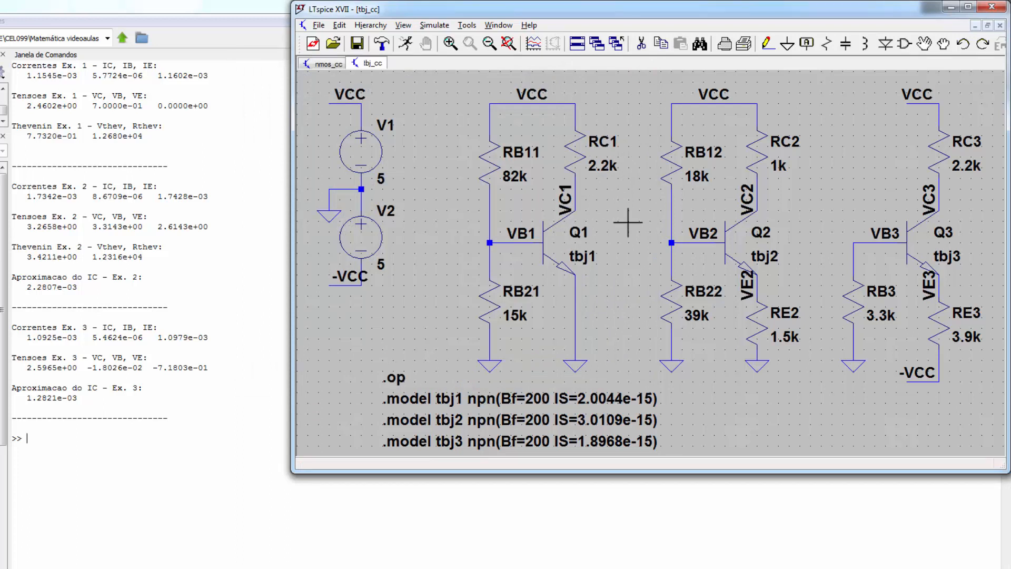
Set Bf to 250 in the .model directive of tbj2.
{"action": "mouse_move", "coordinate": [762, 327]}
{"action": "right_click", "coordinate": [548, 422]}
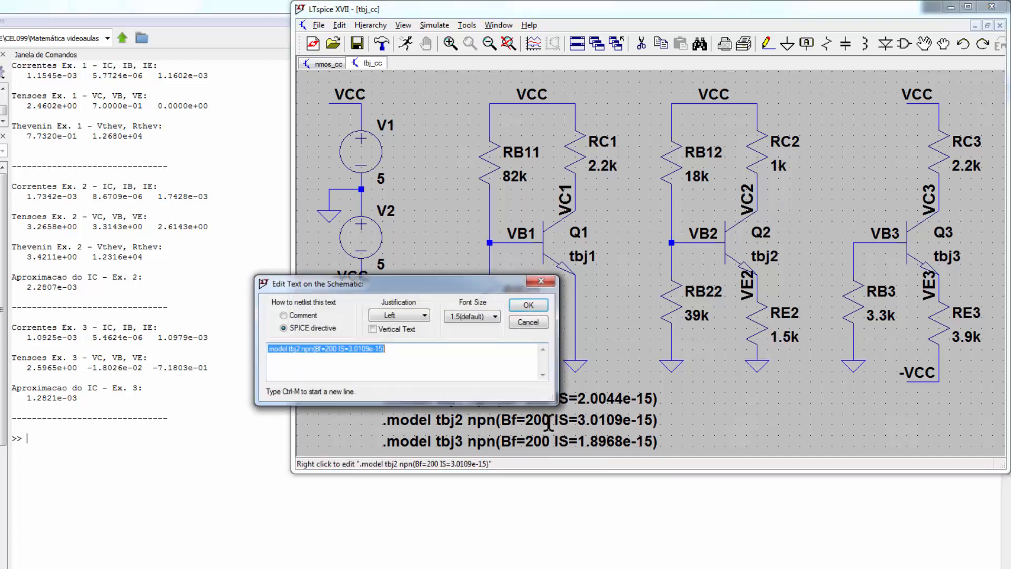
{"action": "left_click", "coordinate": [340, 351]}
{"action": "key", "text": "BackSpace"}
{"action": "key", "text": "BackSpace"}
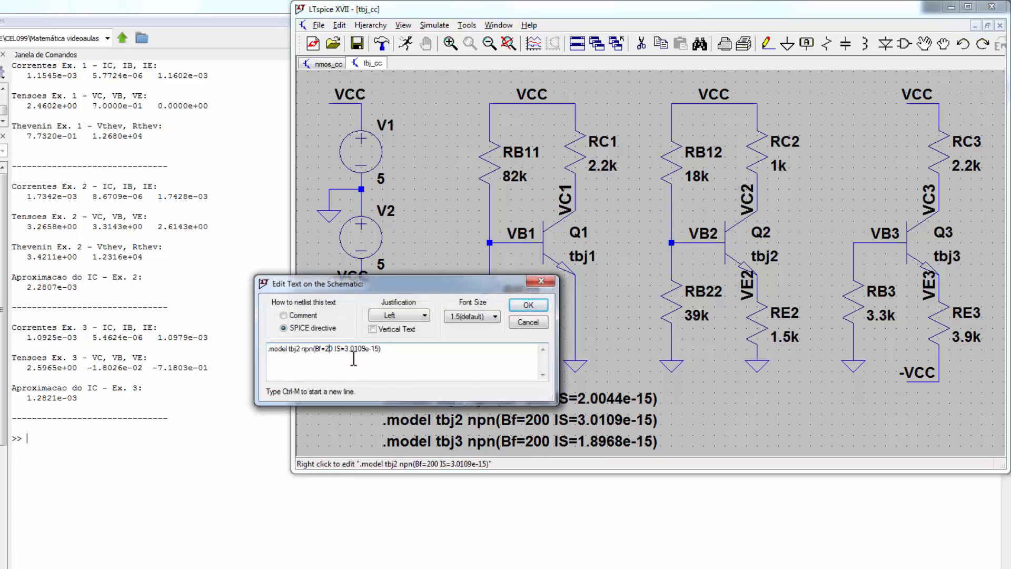
{"action": "type", "text": "50"}
{"action": "key", "text": "Return"}
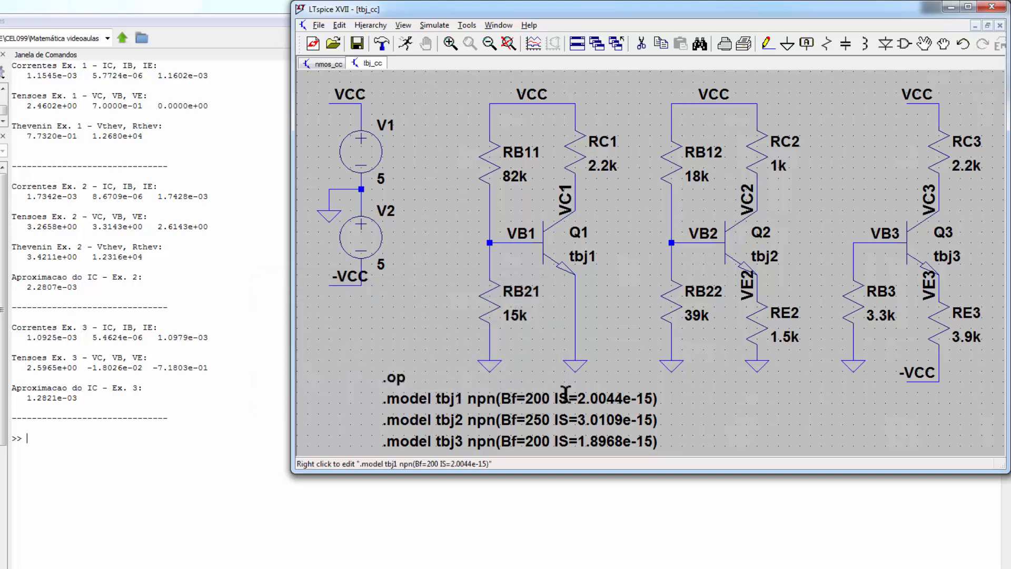
Rerun the operating point simulation, compare the Q2 currents with the Octave Ex. 2 currents and close the report.
{"action": "key", "text": "alt+r"}
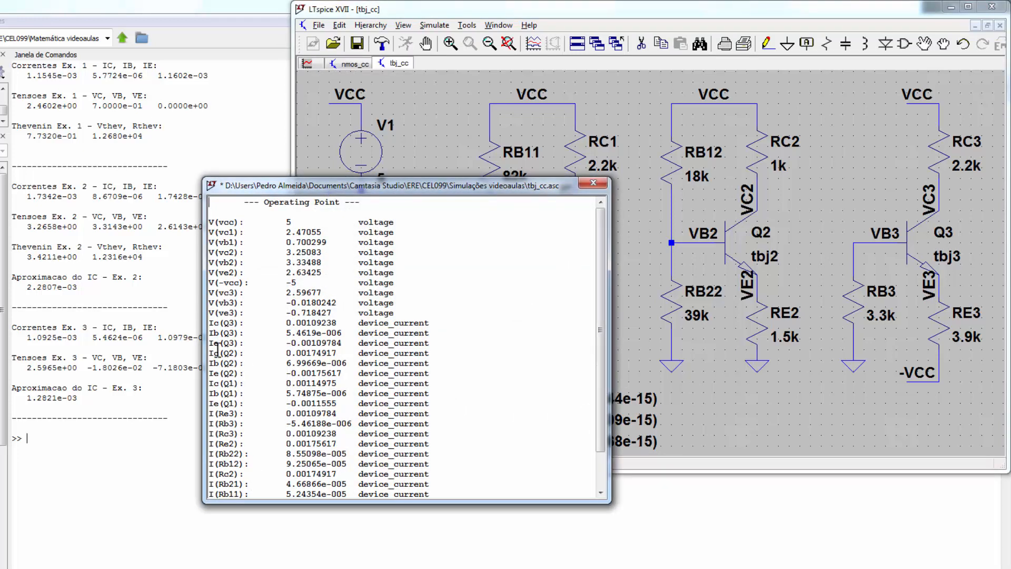
{"action": "left_click_drag", "start_coordinate": [210, 352], "coordinate": [435, 374]}
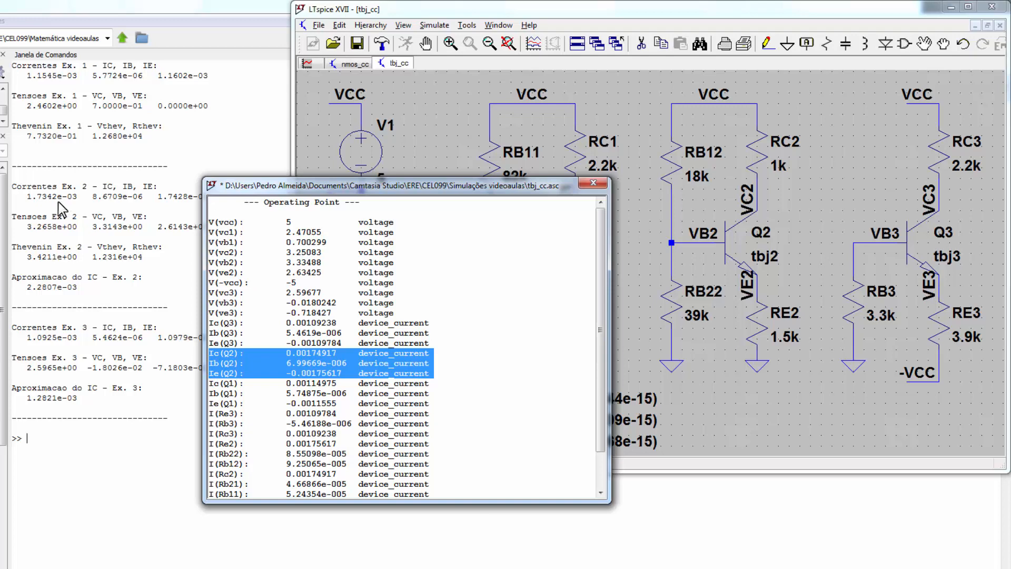
{"action": "left_click_drag", "start_coordinate": [350, 185], "coordinate": [376, 183]}
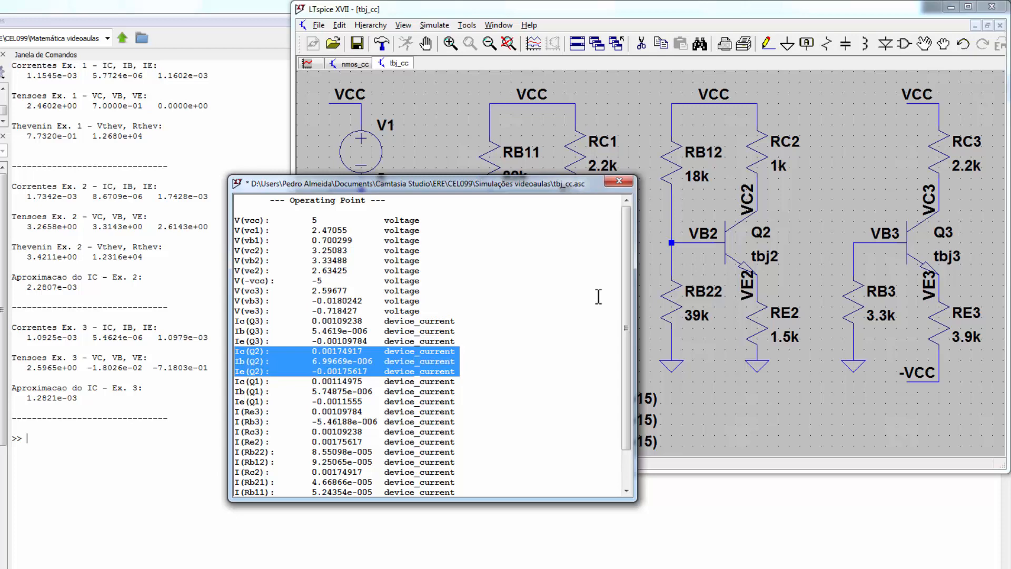
{"action": "left_click", "coordinate": [619, 181]}
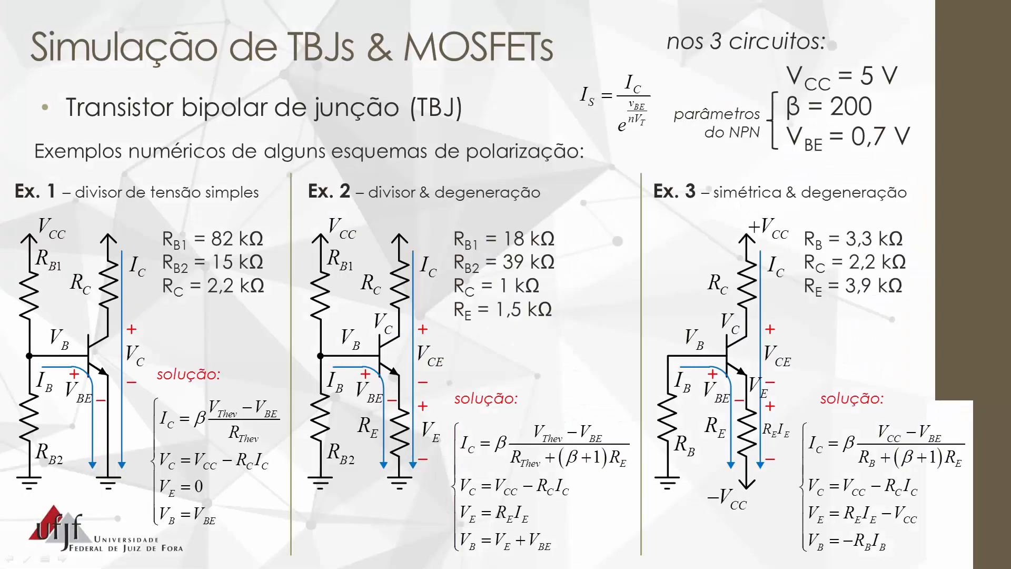
{"action": "key", "text": "Right"}
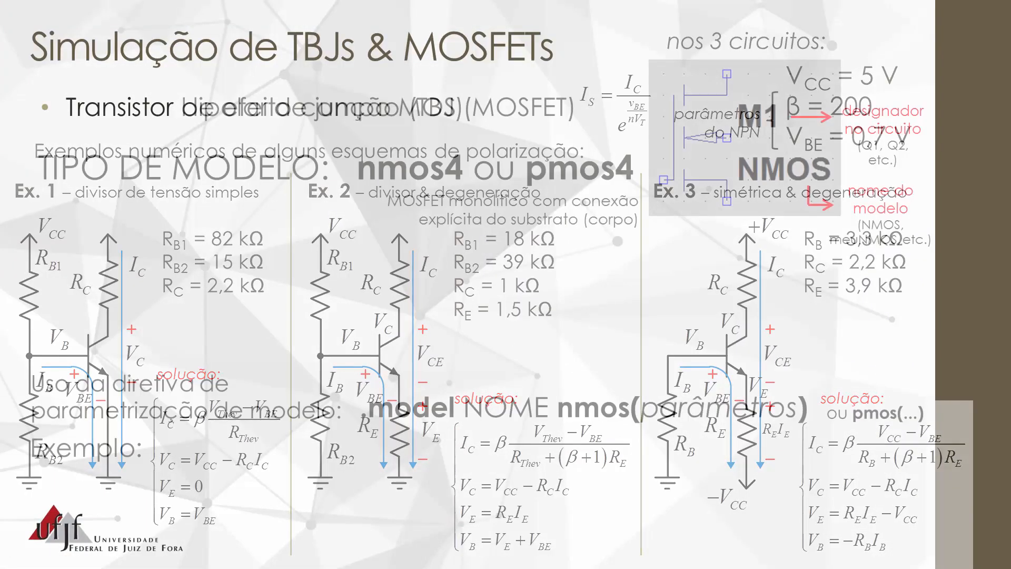